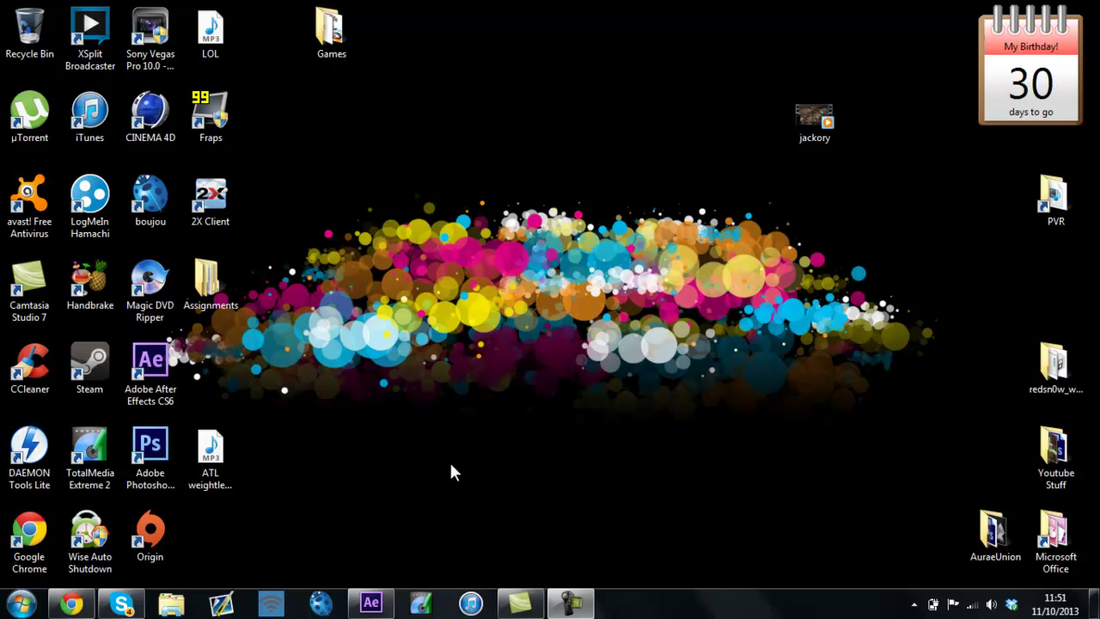
# Step: Bring the After Effects window with the Dare Noizh.aep project back up from the taskbar
pyautogui.click(370, 602)
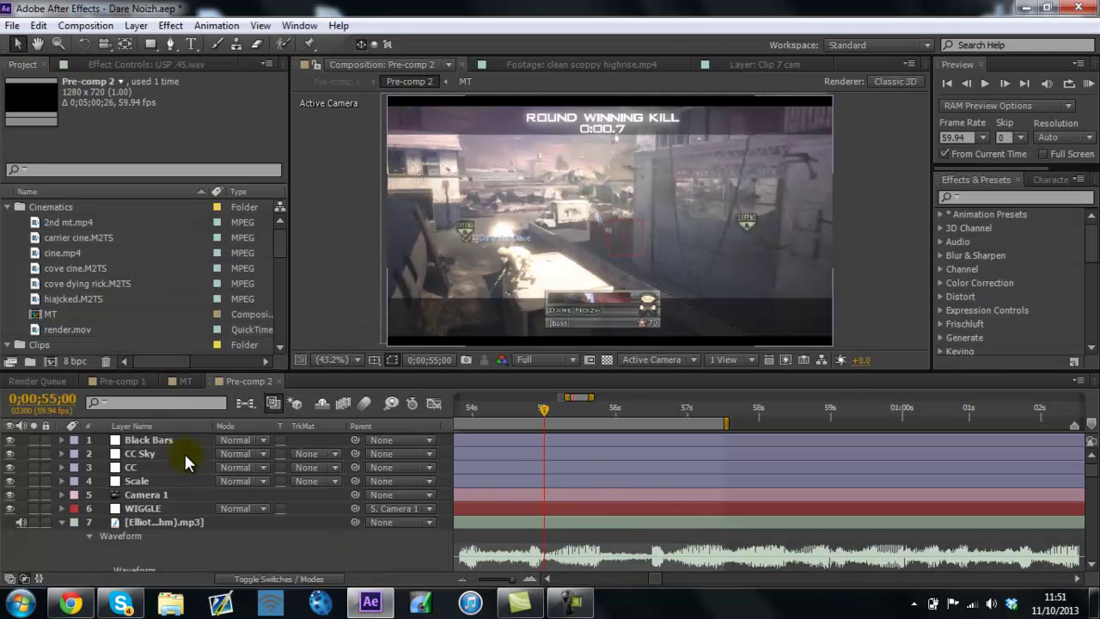
# Step: Select layers Black Bars through Scale, cancel Pre-compose, and switch to the Pre-comp 1 timeline
pyautogui.click(1093, 481)
pyautogui.scroll(-5, 1092, 486)
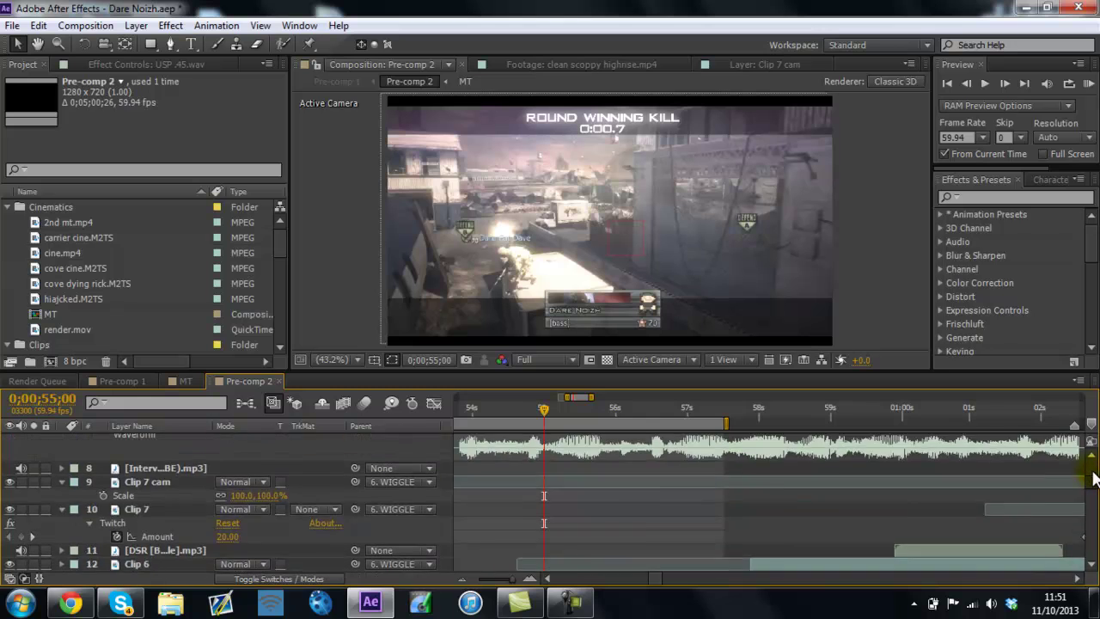
pyautogui.scroll(5, 1093, 447)
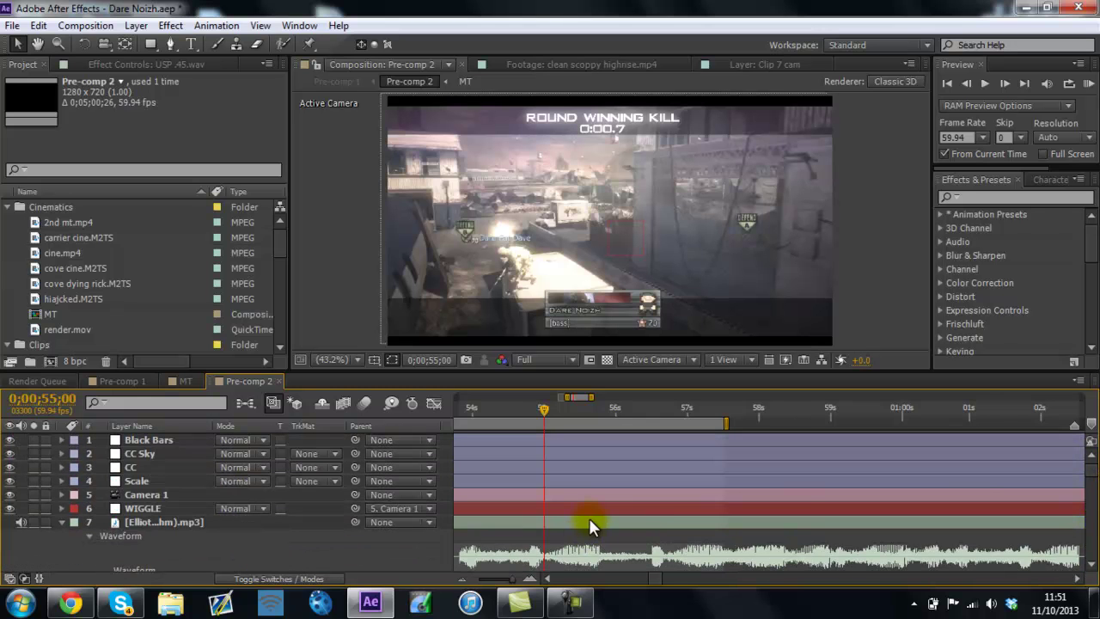
pyautogui.click(576, 483)
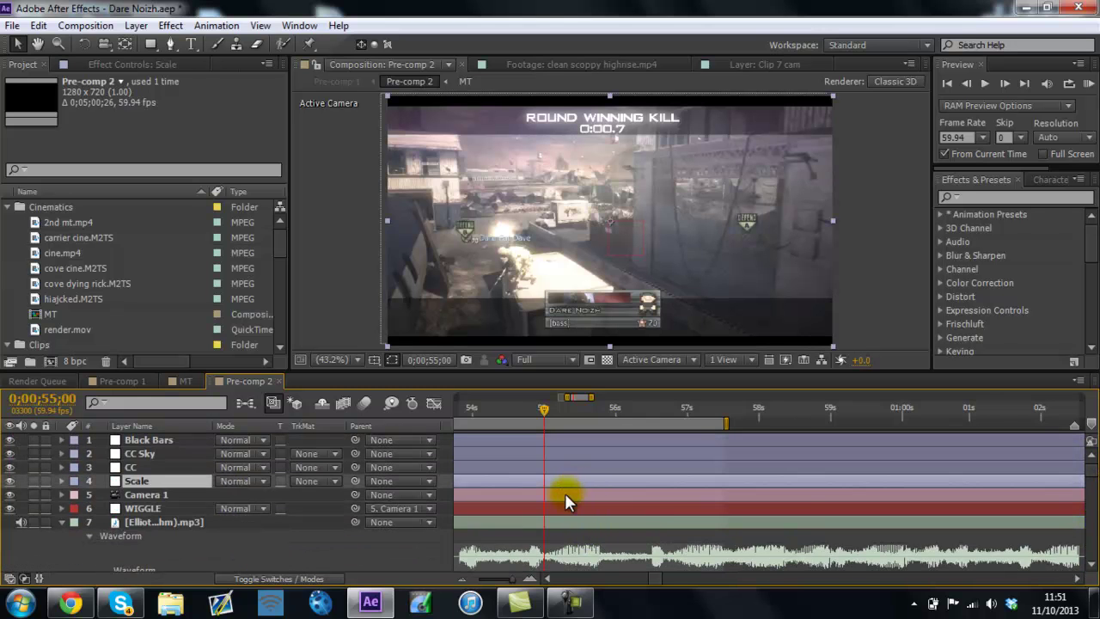
pyautogui.keyDown('shift'); pyautogui.click(149, 440); pyautogui.keyUp('shift')
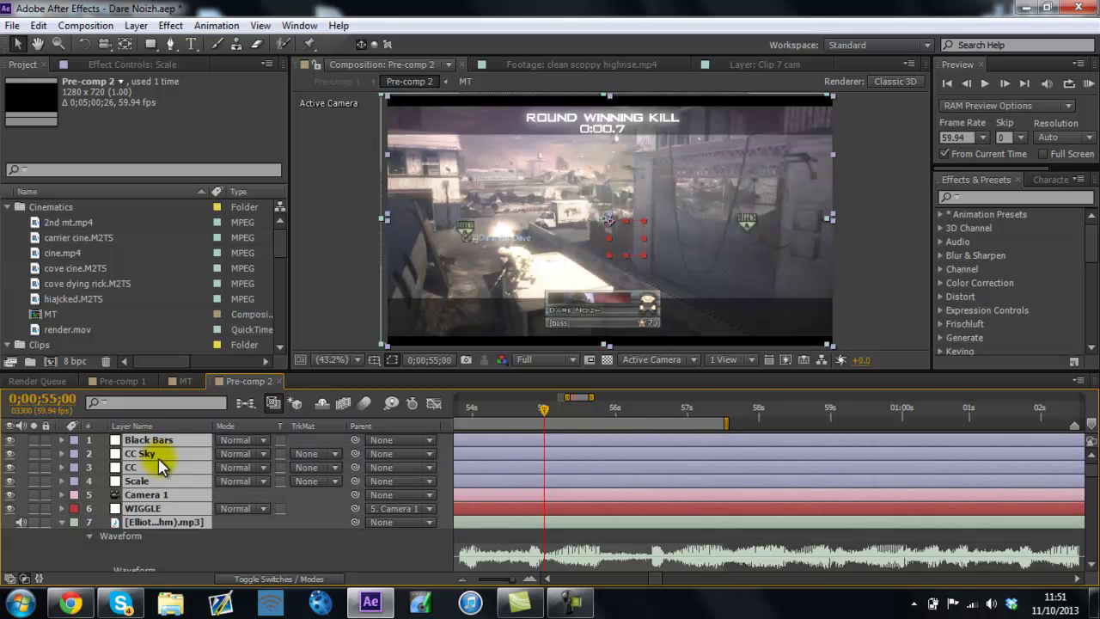
pyautogui.rightClick(165, 483)
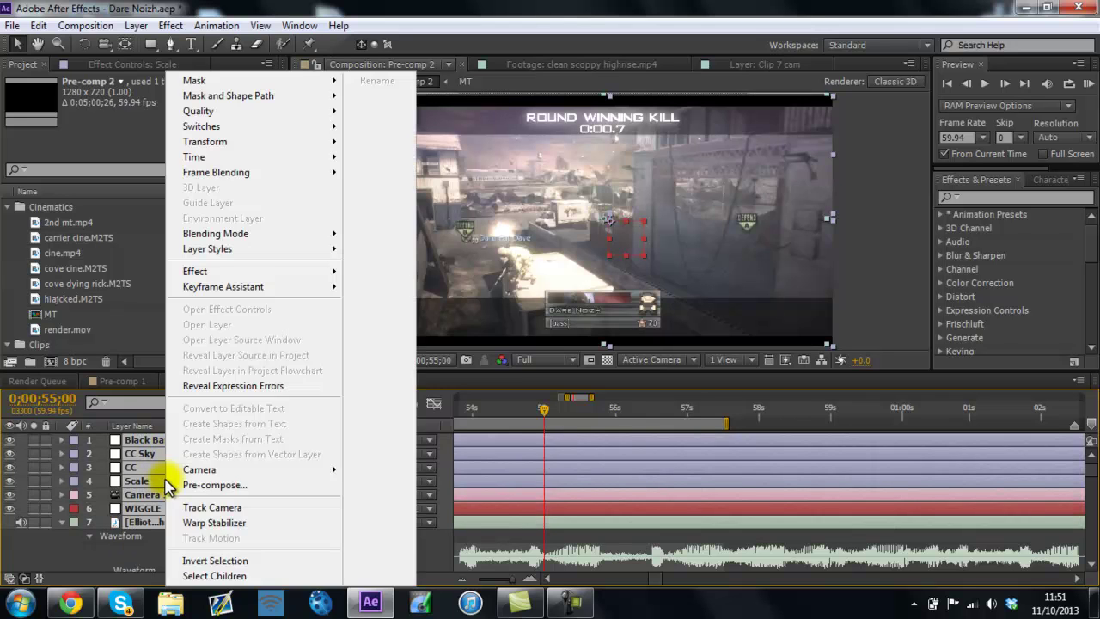
pyautogui.click(215, 485)
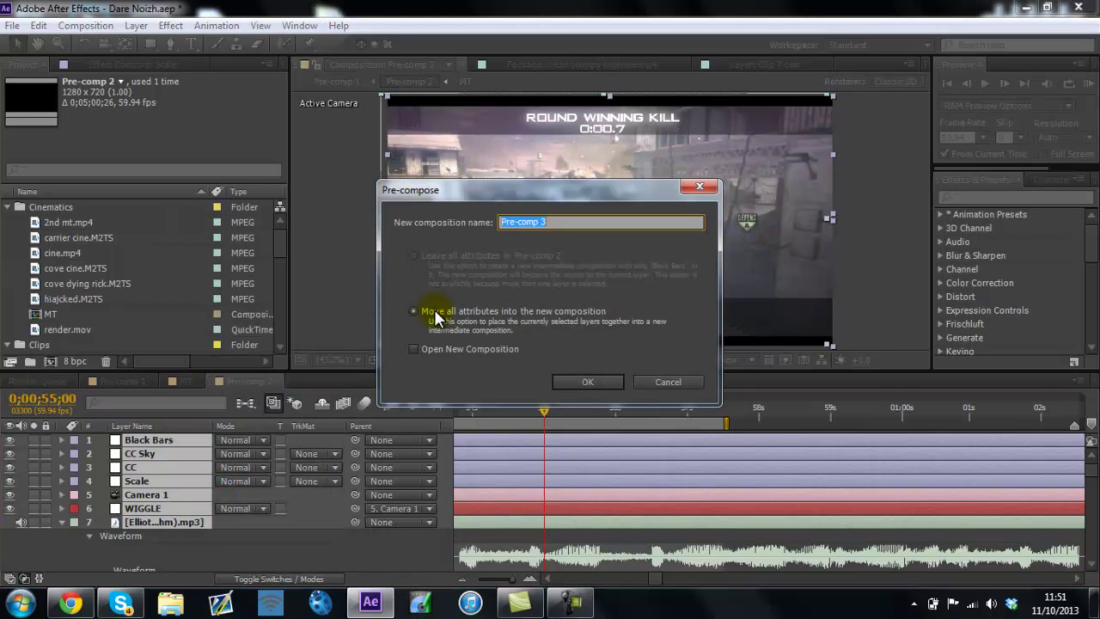
pyautogui.click(694, 383)
pyautogui.click(114, 381)
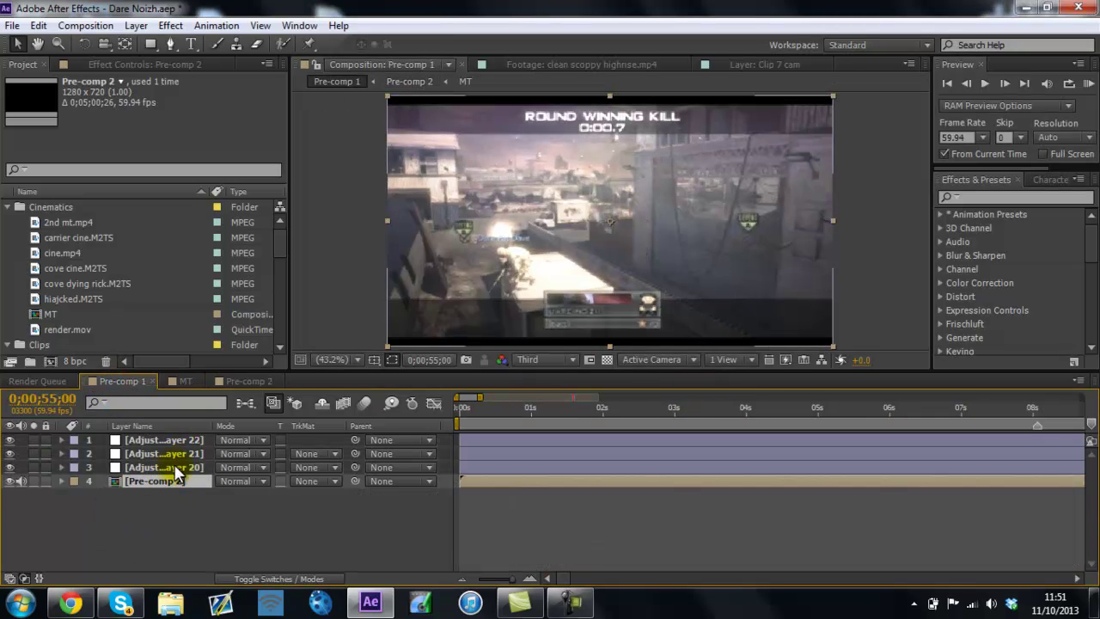
# Step: Delete Adjustment Layers 20, 21 and 22, leaving only the Pre-comp 2 layer
pyautogui.click(170, 468)
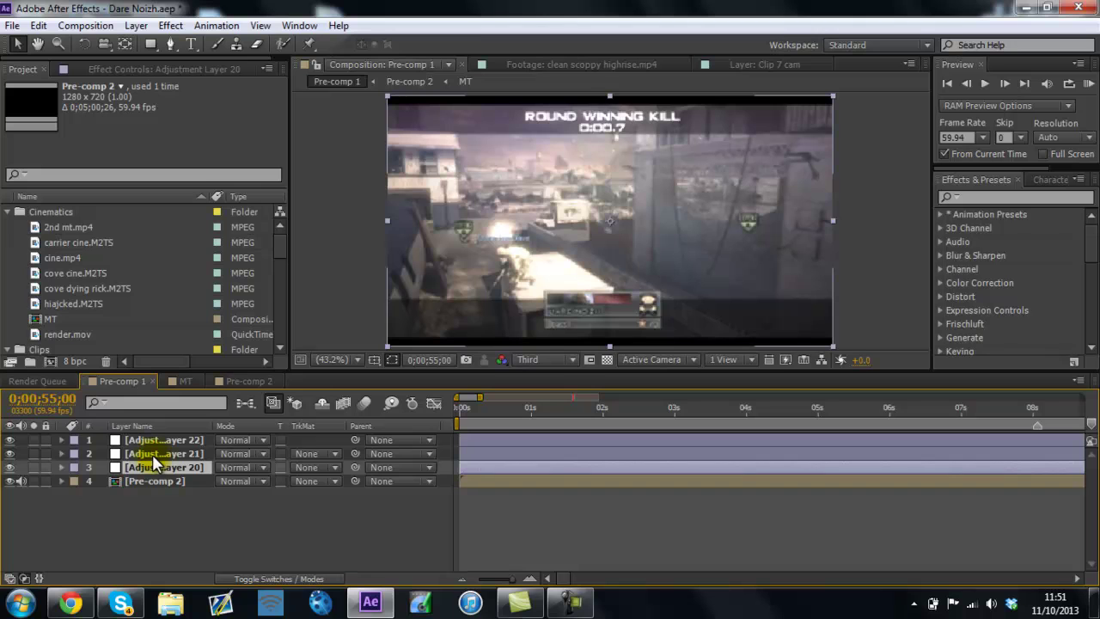
pyautogui.press('Delete')
pyautogui.click(153, 454)
pyautogui.press('Delete')
pyautogui.click(153, 441)
pyautogui.press('Delete')
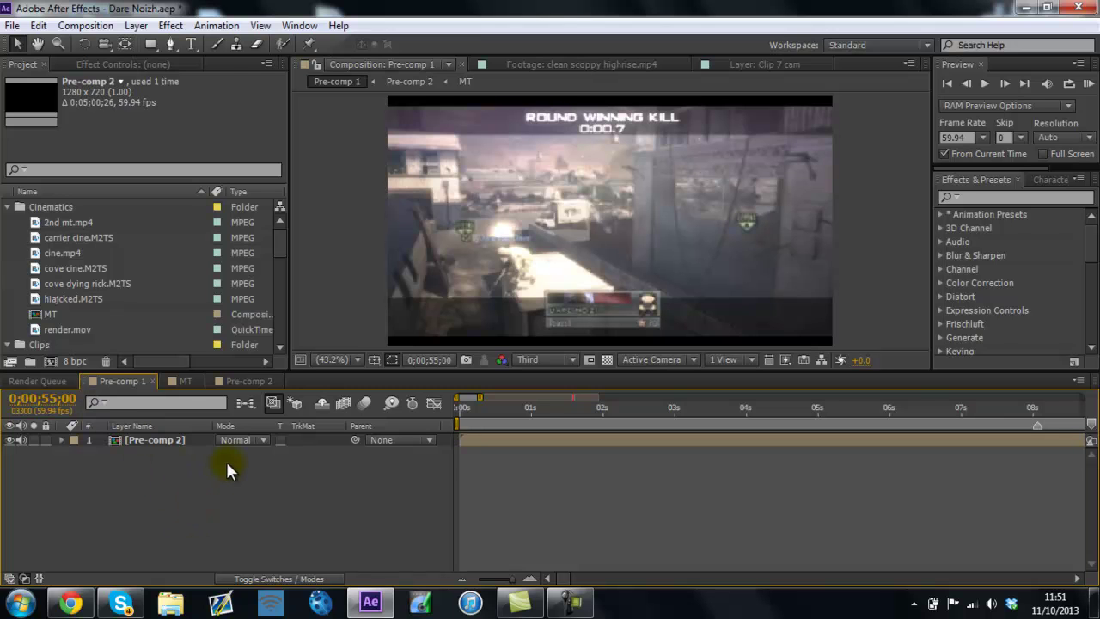
# Step: Add a new adjustment layer and apply the Best RSMB preset to it
pyautogui.hotkey('ctrl', 'alt', 'y')
pyautogui.click(176, 439)
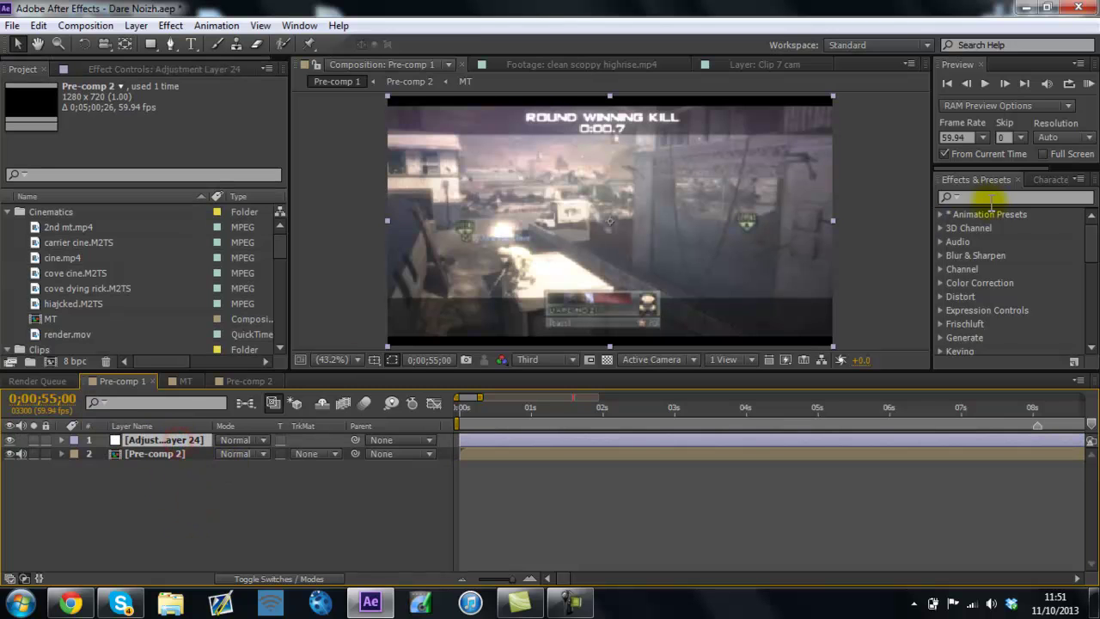
pyautogui.click(991, 204)
pyautogui.write('rsmb')
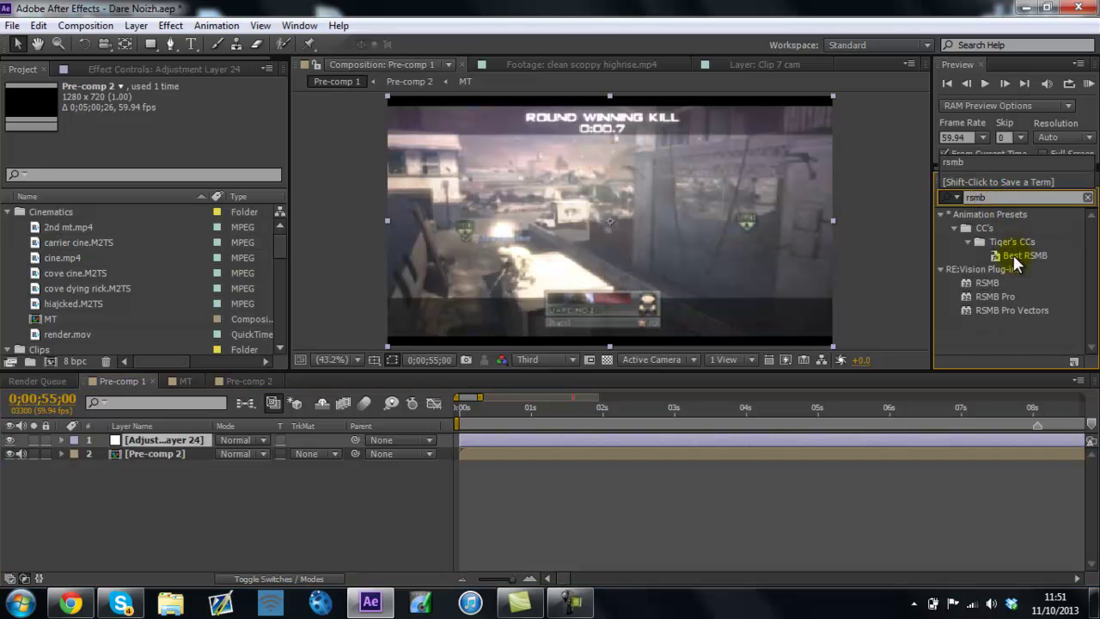
pyautogui.moveTo(1017, 258); pyautogui.dragTo(153, 442)
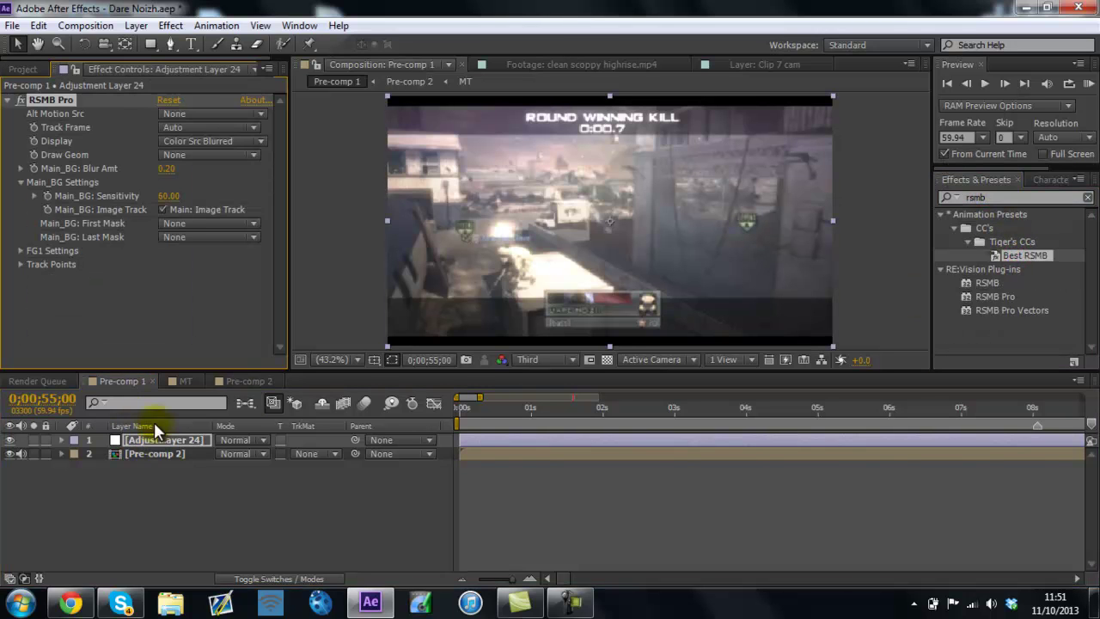
pyautogui.click(136, 318)
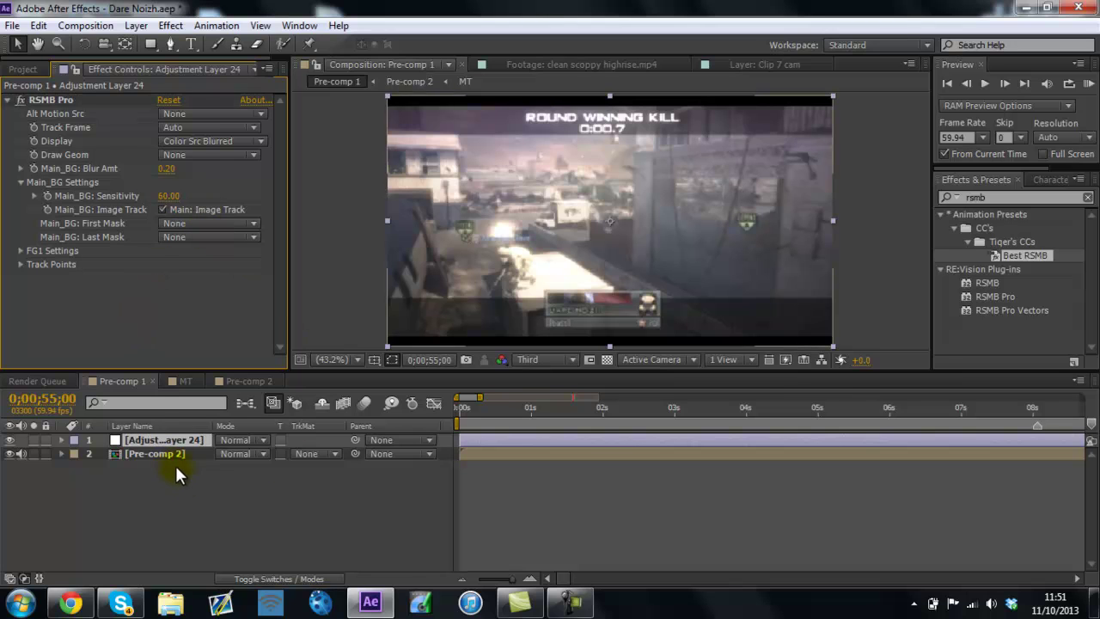
# Step: Rename the top adjustment layer to RSMB
pyautogui.click(168, 441)
pyautogui.press('Return')
pyautogui.press('capslock')
pyautogui.write('RSMB')
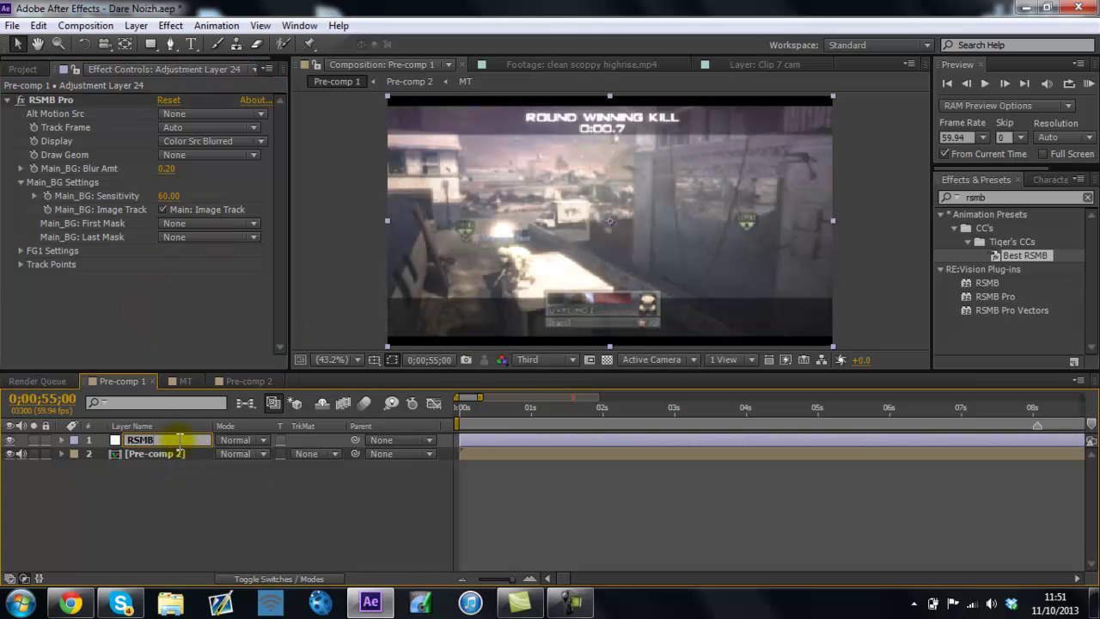
pyautogui.press('Return')
# Step: Rename the Pre-comp 2 layer to EDIT
pyautogui.click(177, 453)
pyautogui.press('Return')
pyautogui.press('capslock')
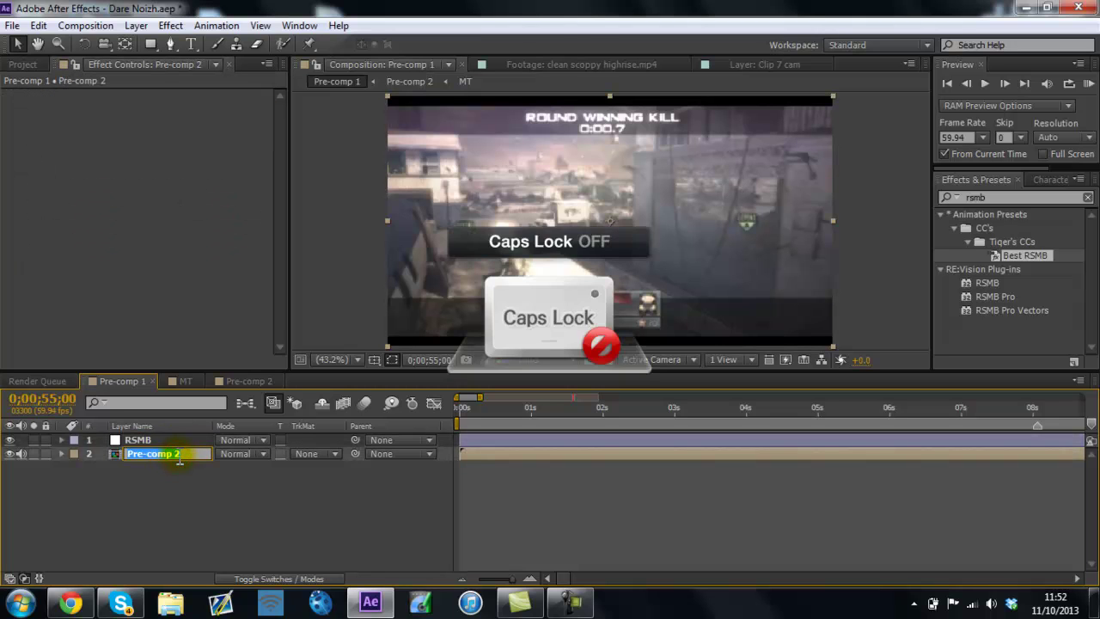
pyautogui.write('ed')
pyautogui.press('BackSpace')
pyautogui.press('BackSpace')
pyautogui.press('capslock')
pyautogui.write('ED')
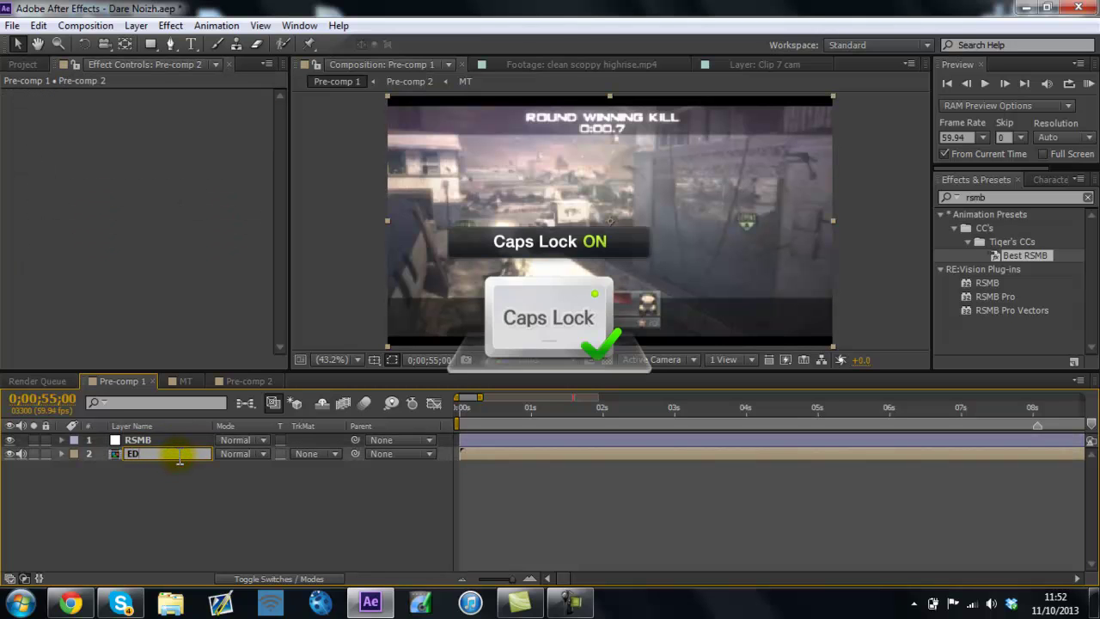
pyautogui.write('IT')
pyautogui.press('Return')
pyautogui.click(175, 478)
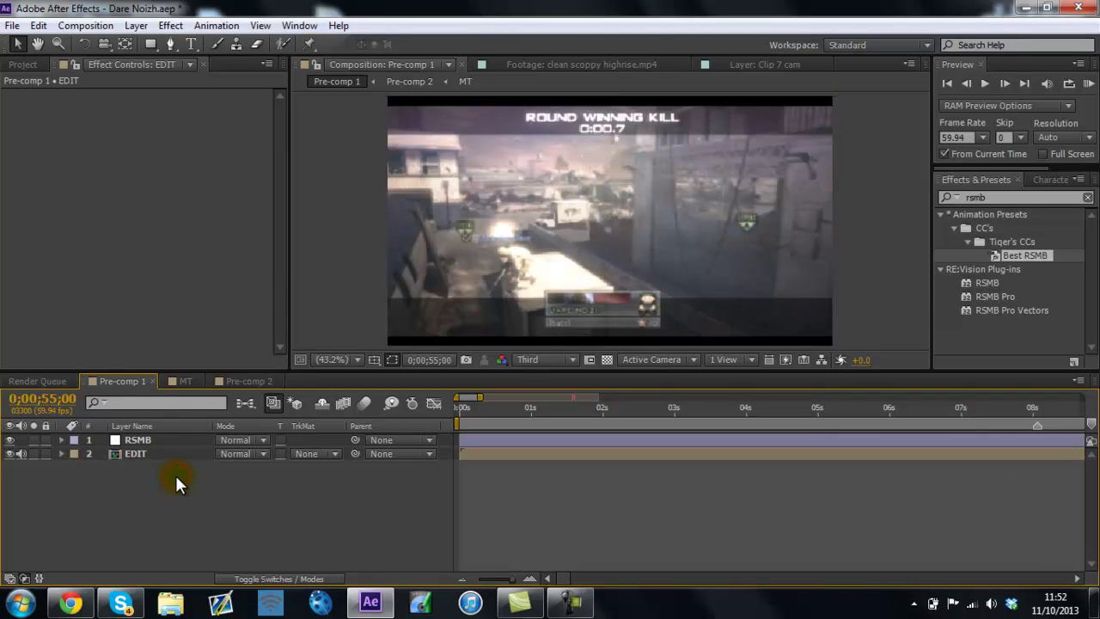
# Step: Add another adjustment layer with the Sharpen effect at Sharpen Amount 15
pyautogui.hotkey('ctrl', 'alt', 'y')
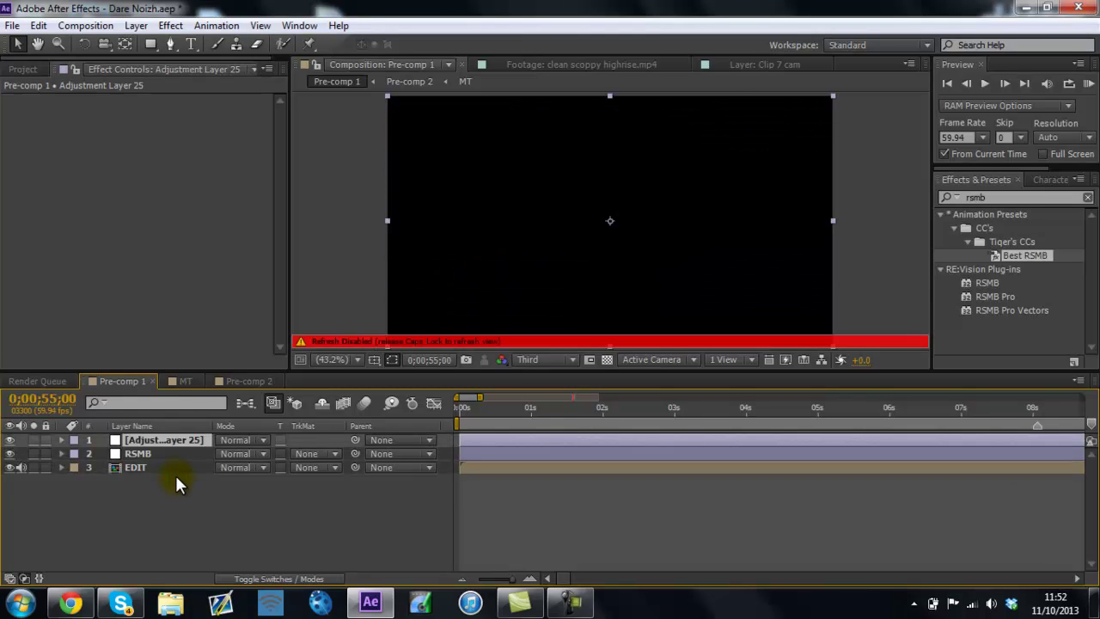
pyautogui.click(184, 439)
pyautogui.doubleClick(975, 197)
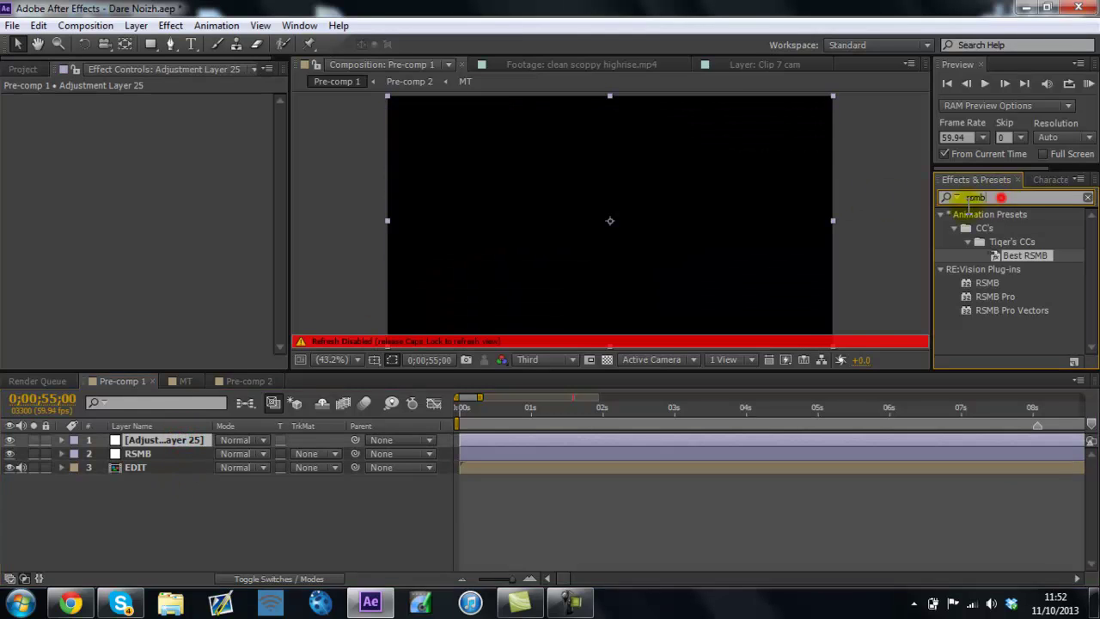
pyautogui.press('capslock')
pyautogui.write('sharpe')
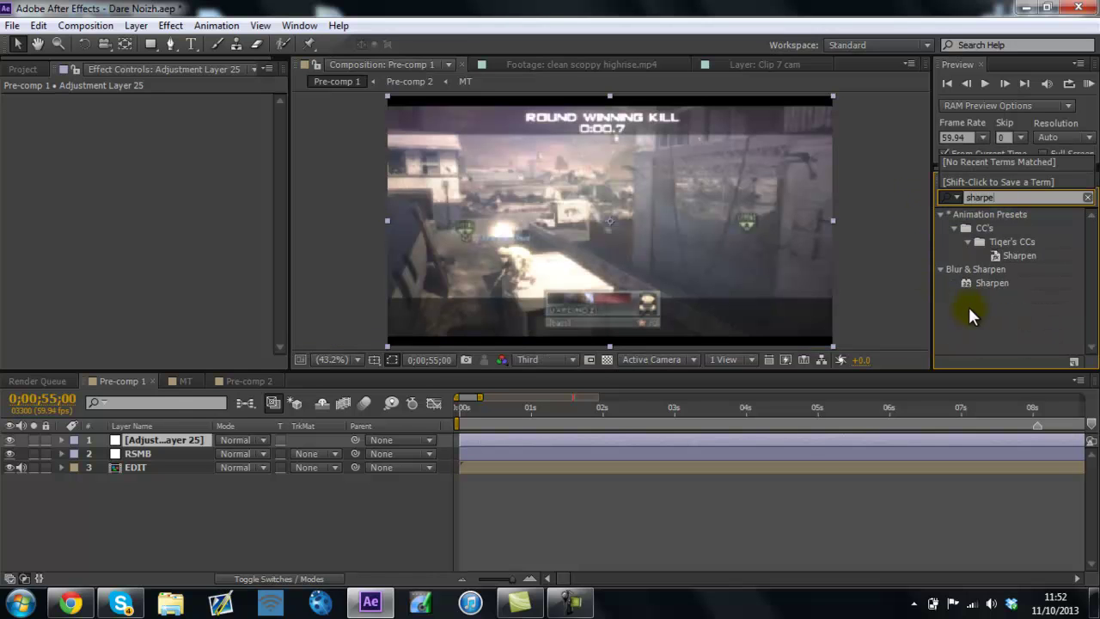
pyautogui.moveTo(989, 284); pyautogui.dragTo(182, 439)
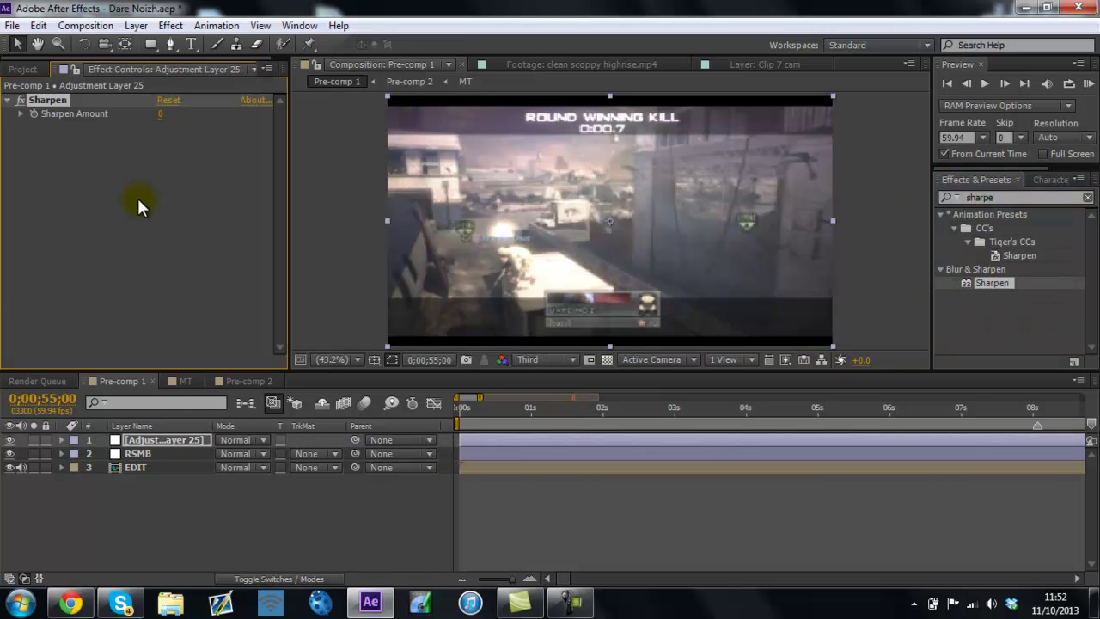
pyautogui.click(164, 114)
pyautogui.write('15')
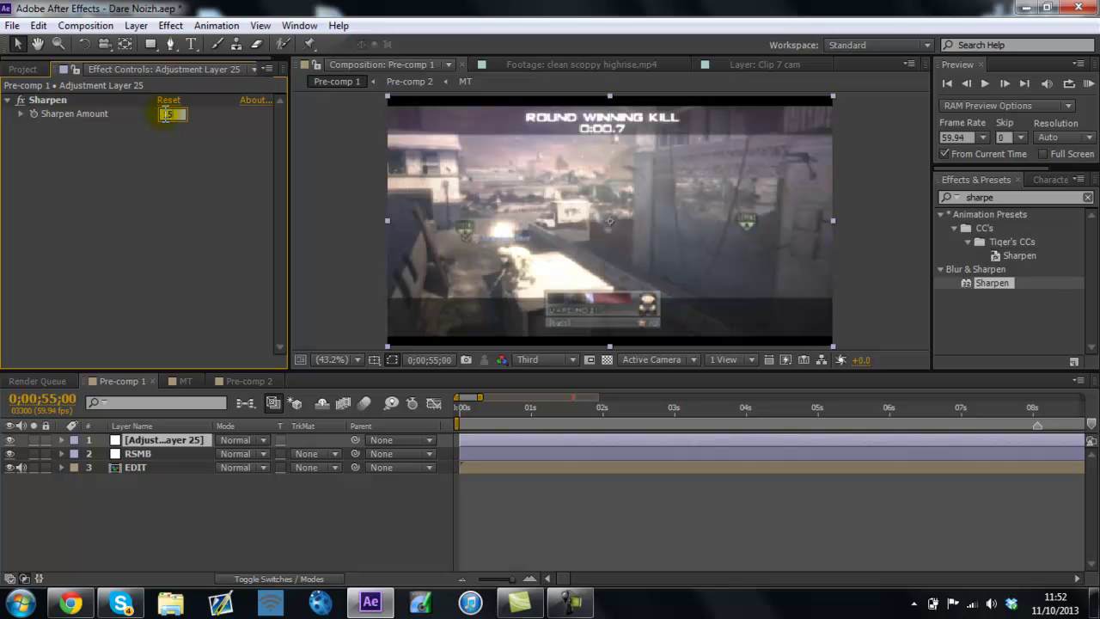
pyautogui.press('Return')
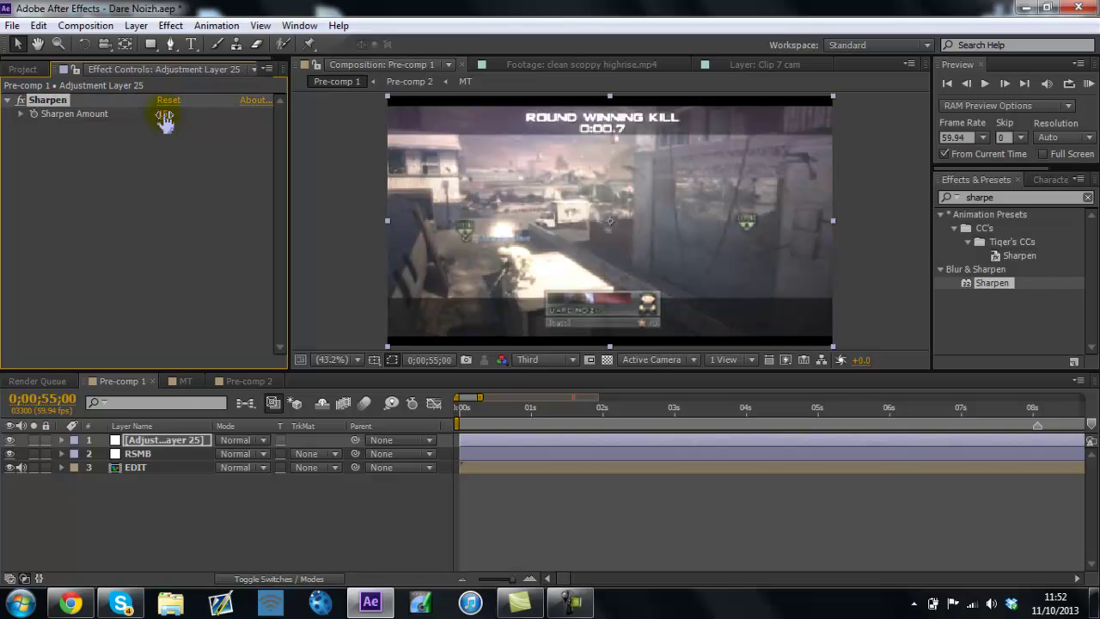
pyautogui.click(150, 192)
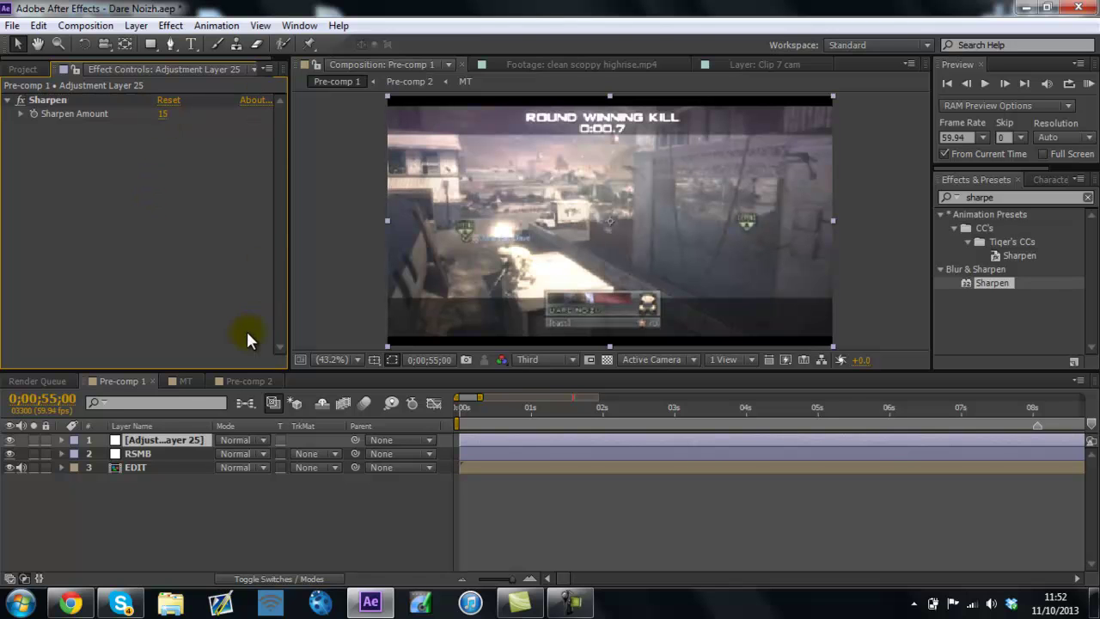
# Step: Rename the Sharpen layer to SHARPEN and add a new adjustment layer above it
pyautogui.click(148, 440)
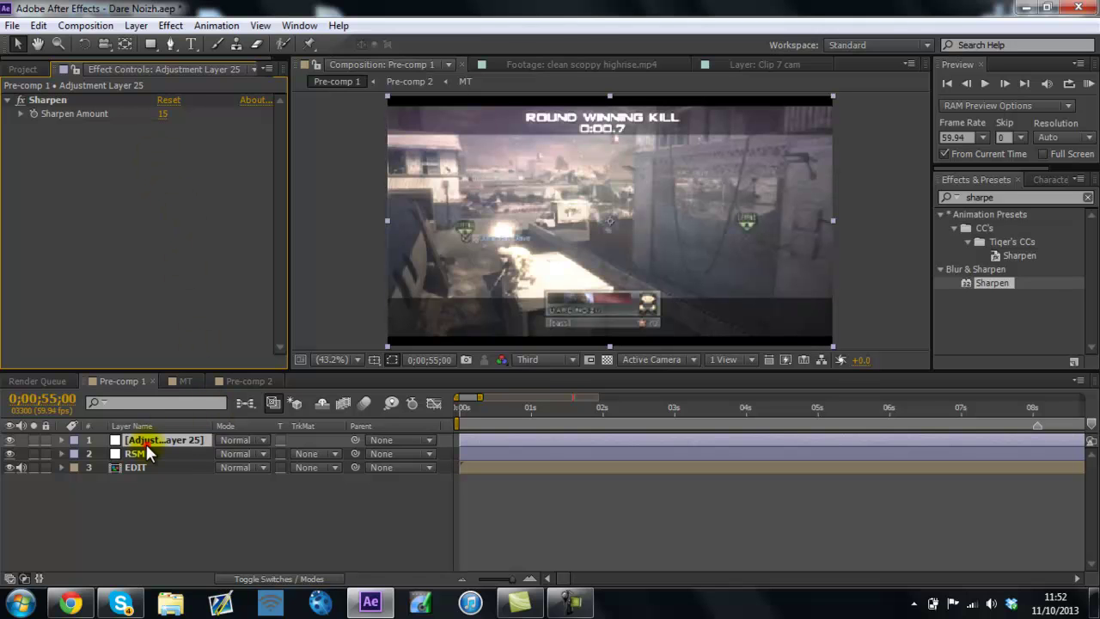
pyautogui.press('capslock')
pyautogui.press('Return')
pyautogui.write('SHARPEN')
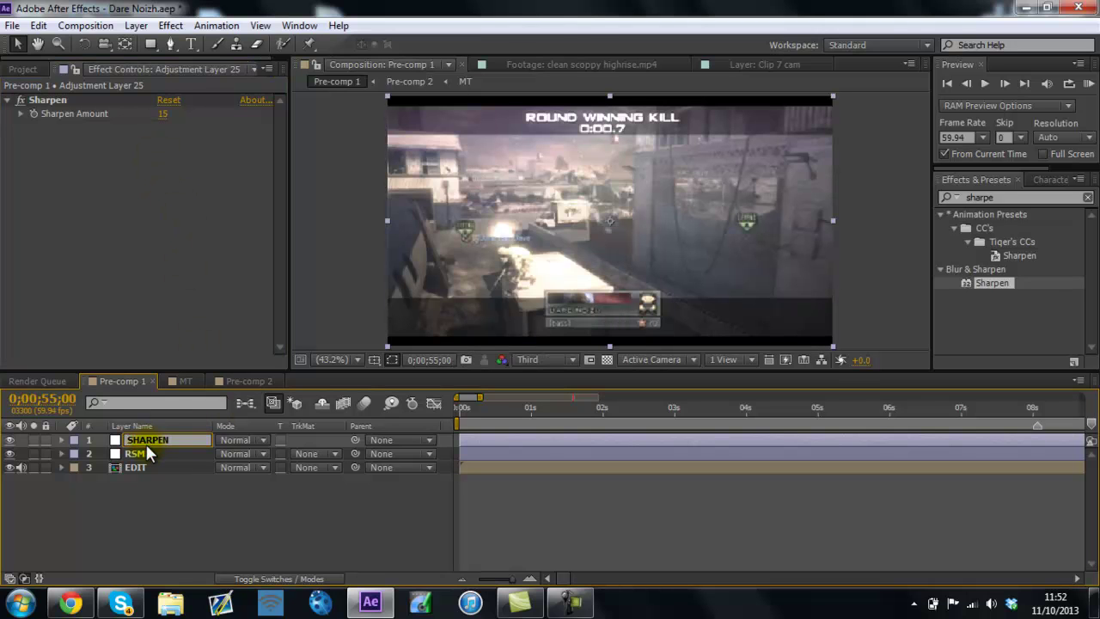
pyautogui.press('Return')
pyautogui.press('capslock')
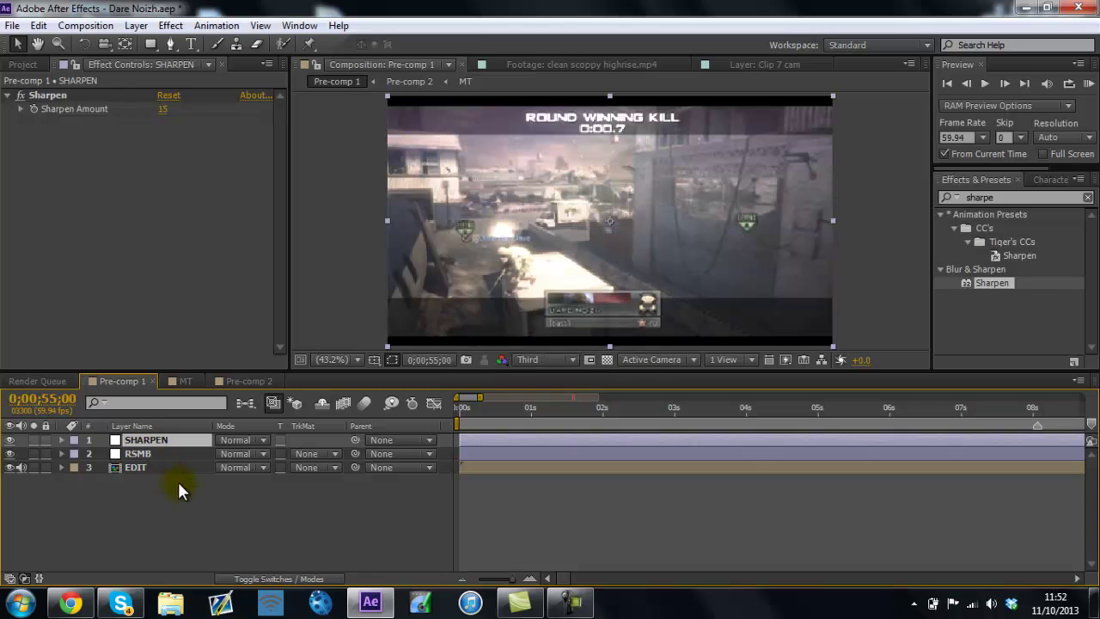
pyautogui.hotkey('ctrl', 'alt', 'y')
# Step: Apply the Distort > Transform effect to Adjustment Layer 26 with Scale 101
pyautogui.click(974, 198)
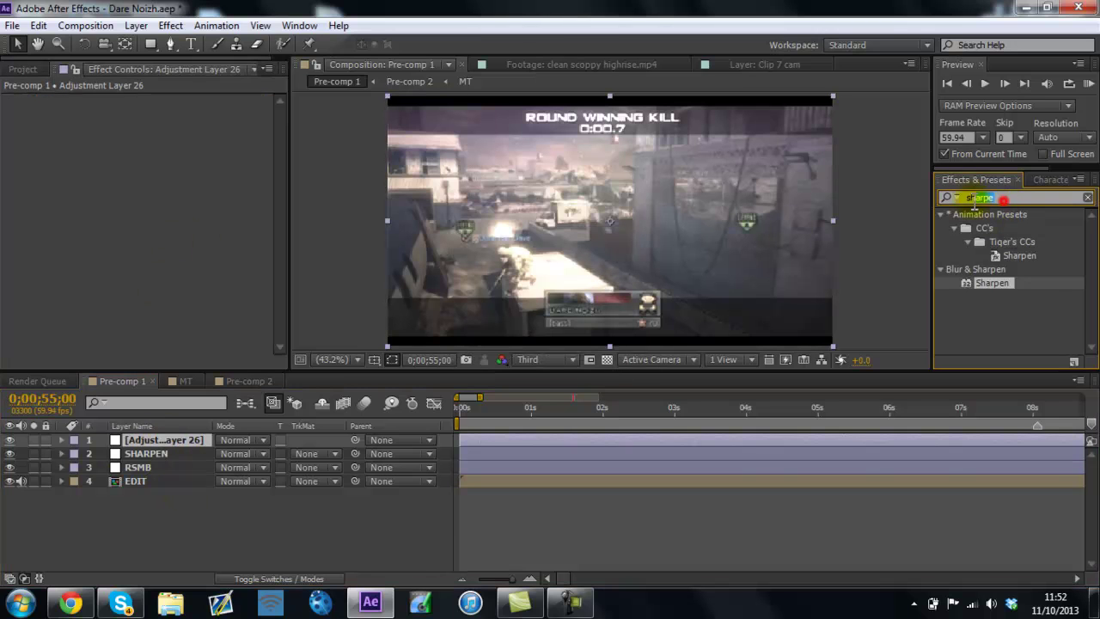
pyautogui.write('trans')
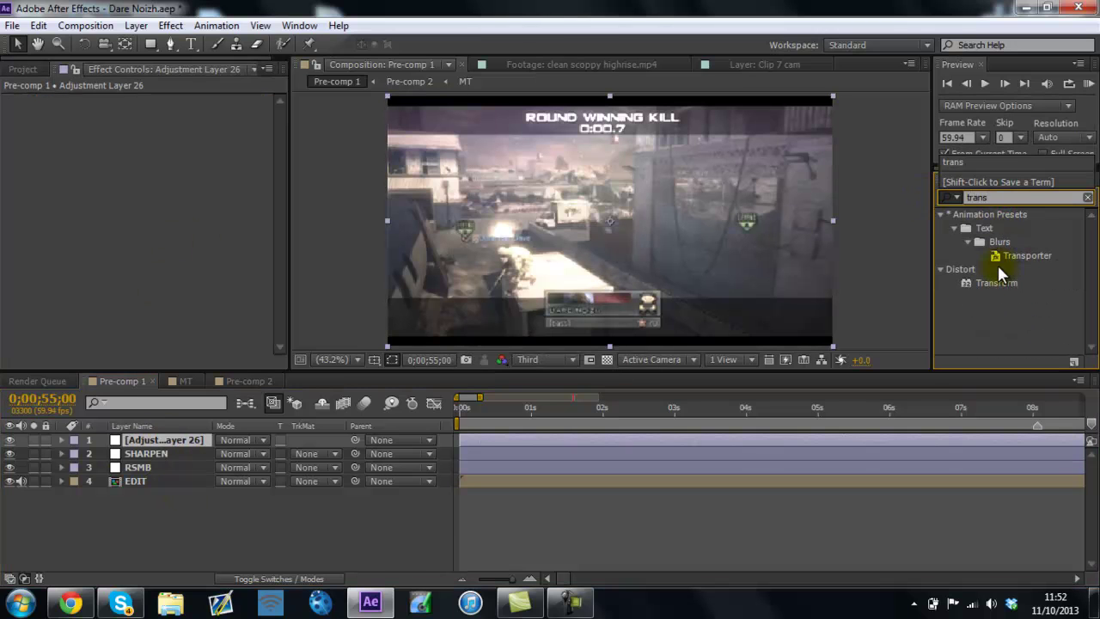
pyautogui.moveTo(994, 283); pyautogui.dragTo(161, 441)
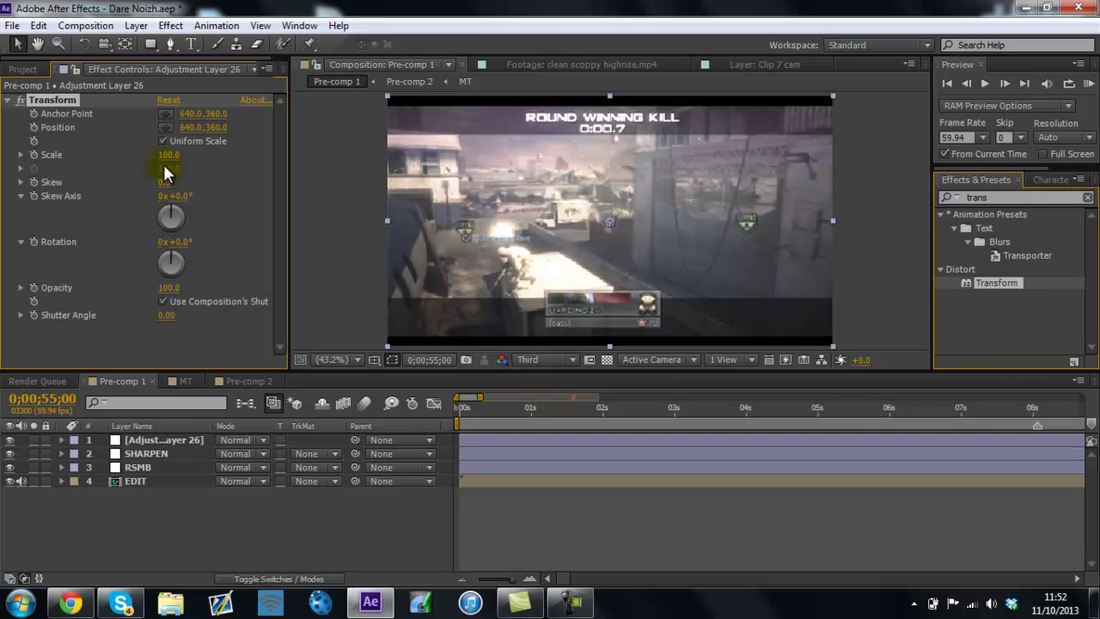
pyautogui.click(170, 156)
pyautogui.write('101')
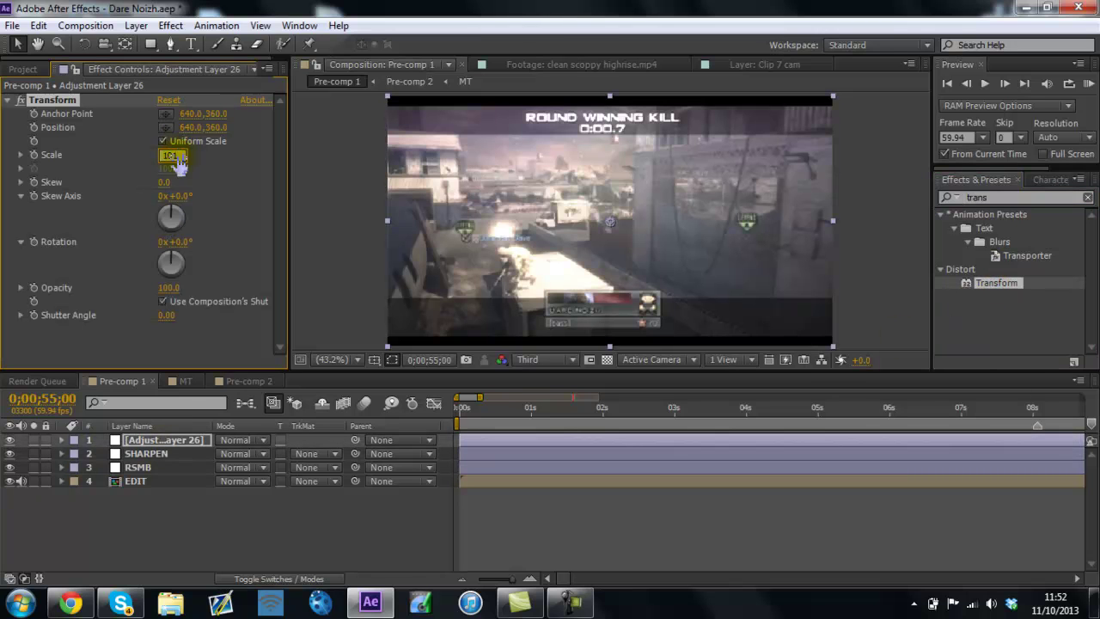
pyautogui.press('Return')
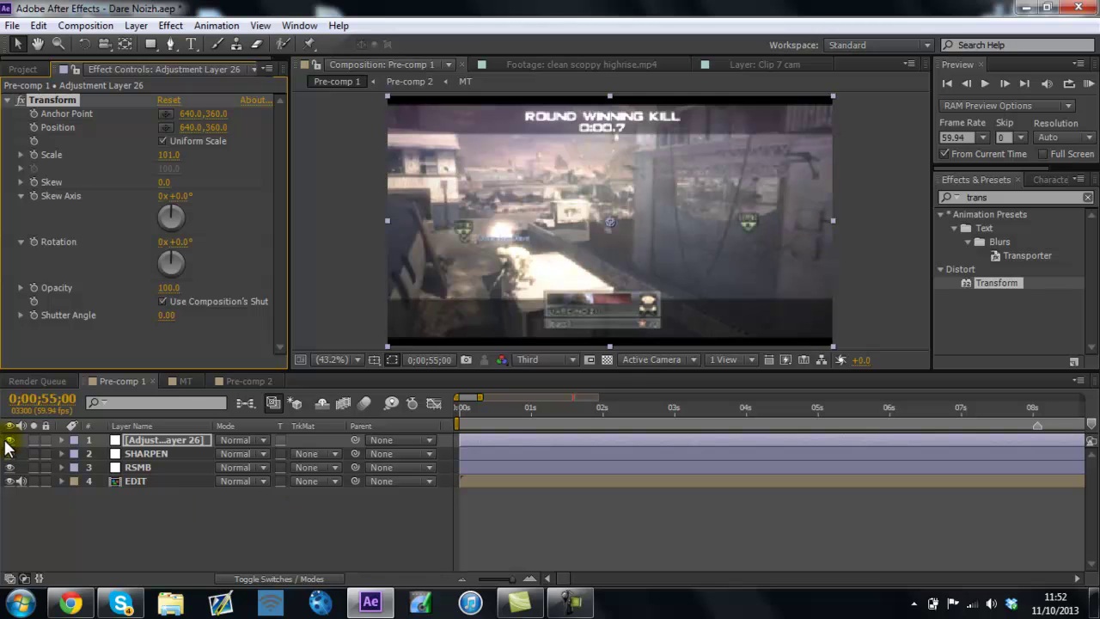
pyautogui.click(10, 440)
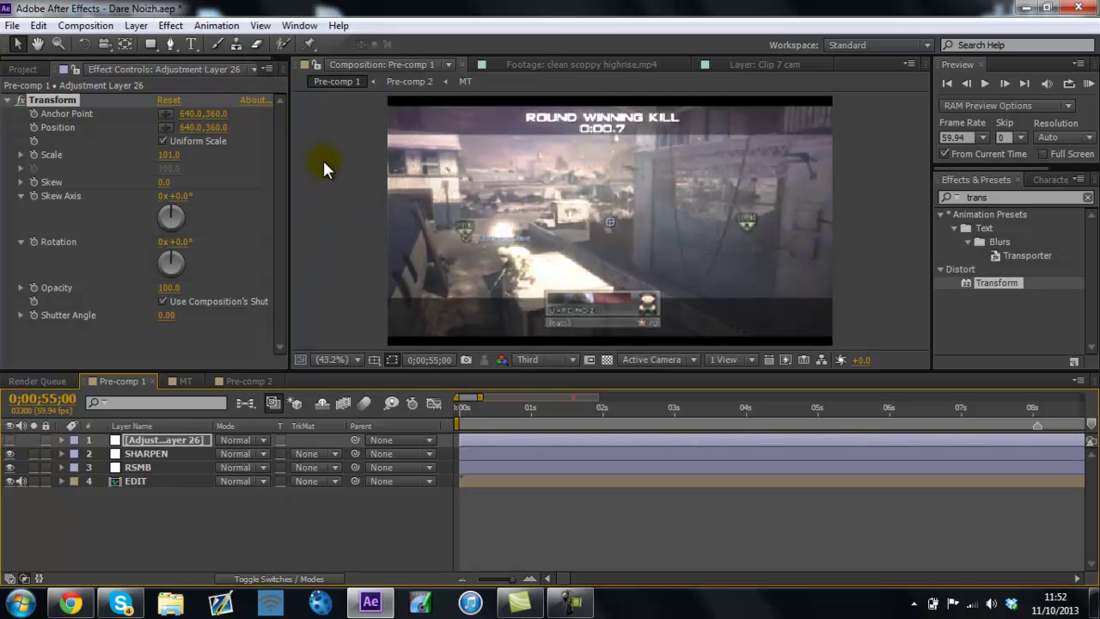
pyautogui.press('.')
pyautogui.press('.')
pyautogui.press('.')
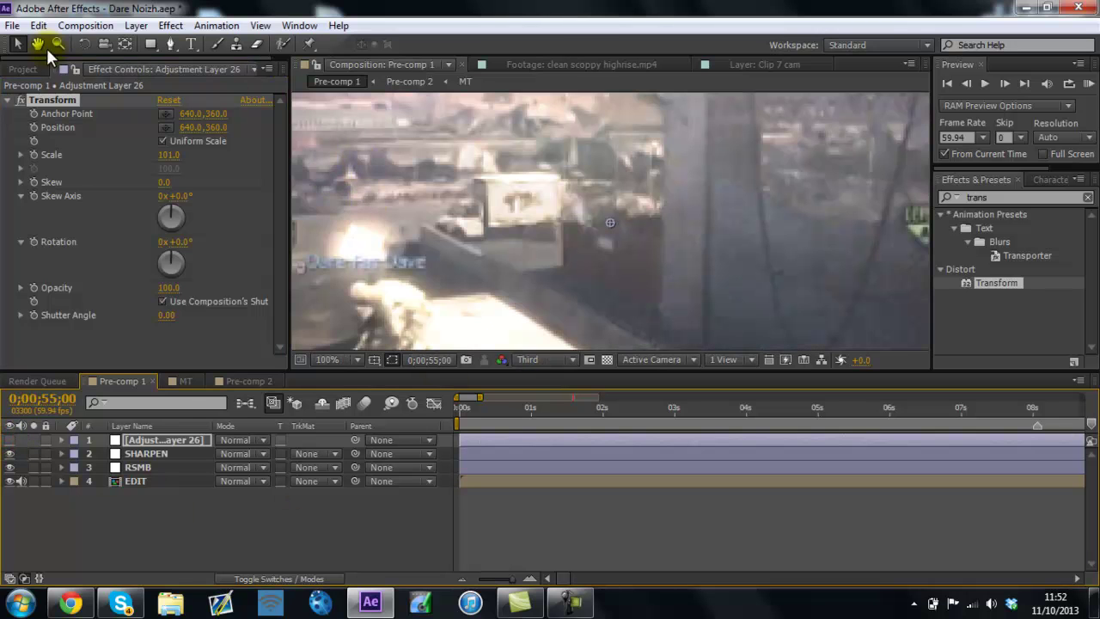
pyautogui.moveTo(393, 201); pyautogui.dragTo(764, 221)
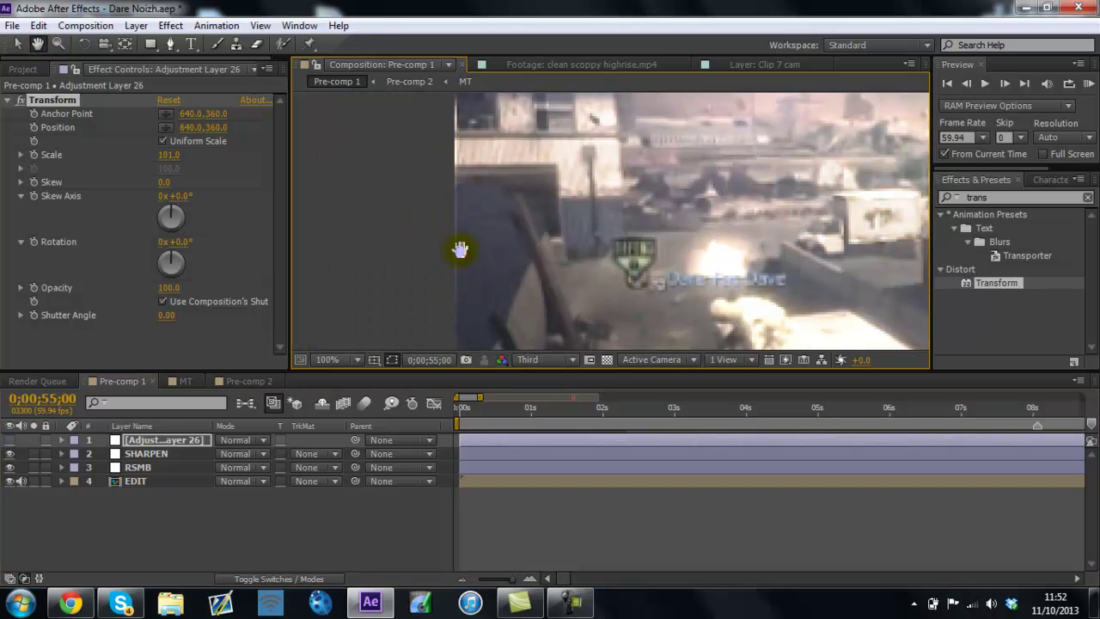
pyautogui.click(10, 440)
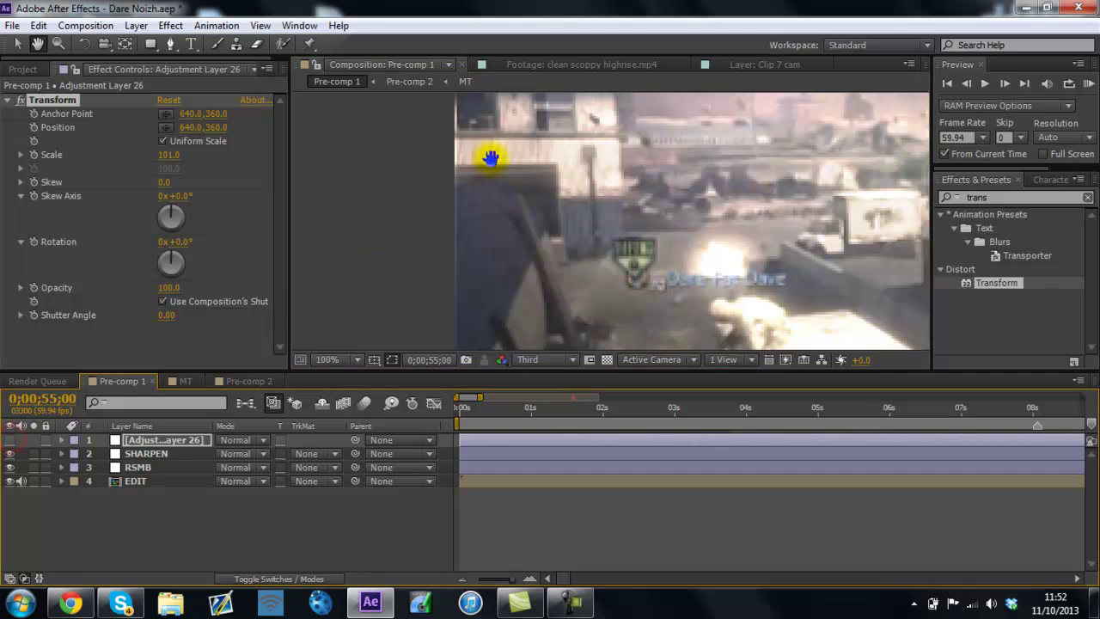
pyautogui.click(73, 67)
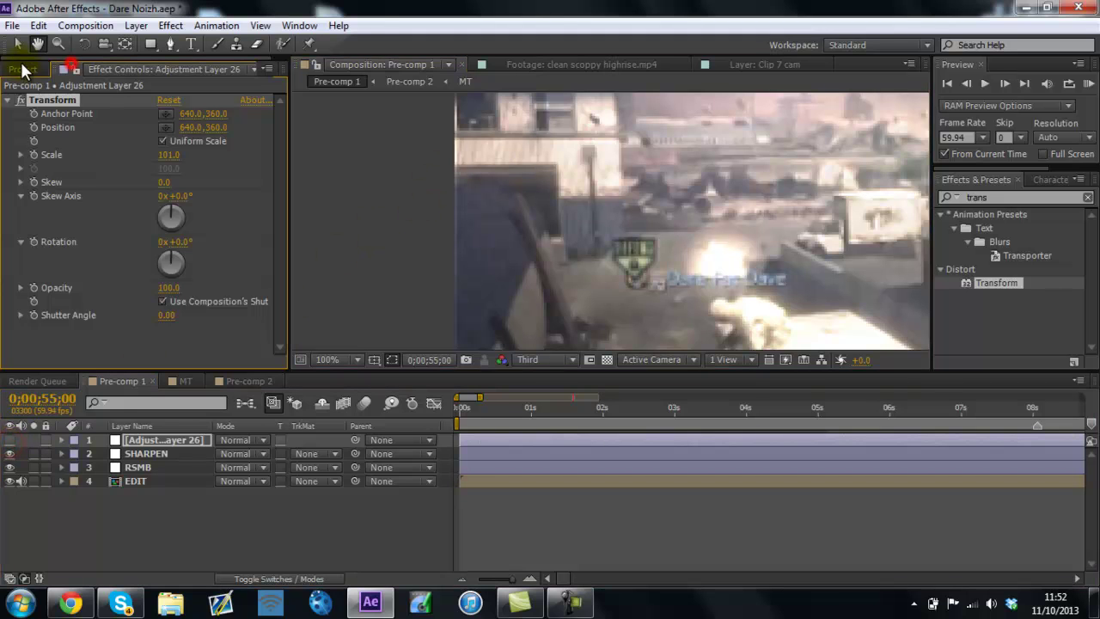
pyautogui.click(10, 440)
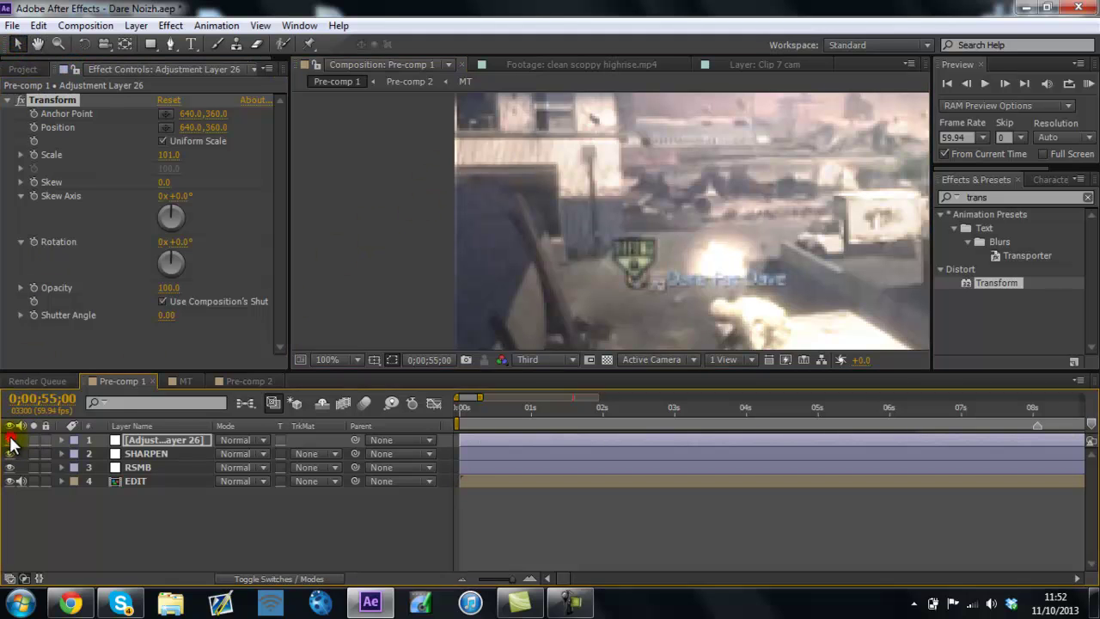
pyautogui.click(332, 361)
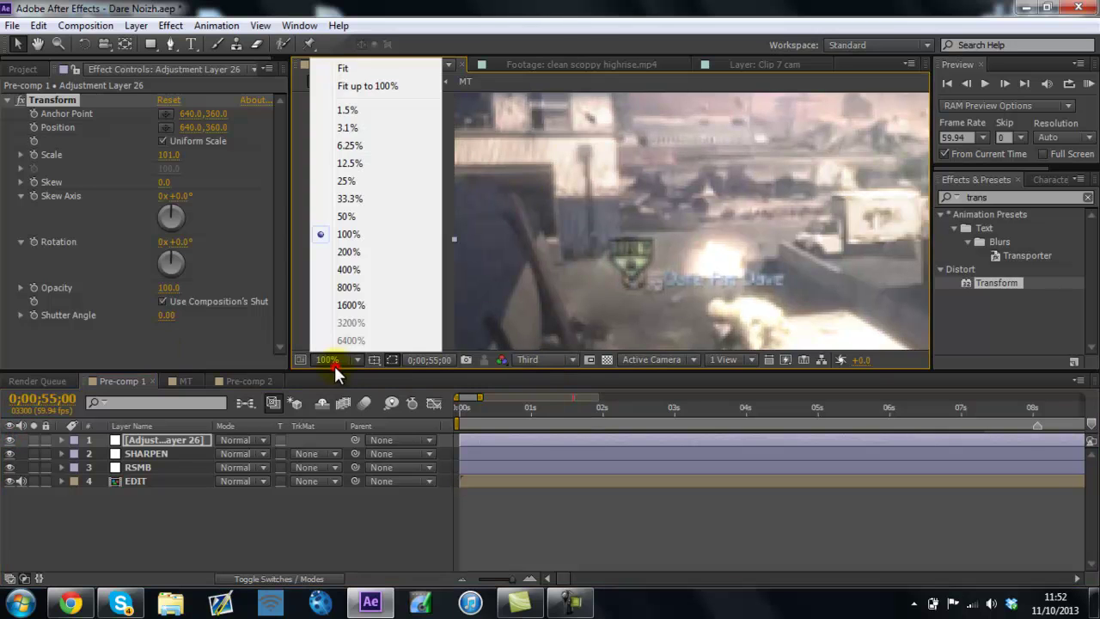
pyautogui.click(343, 68)
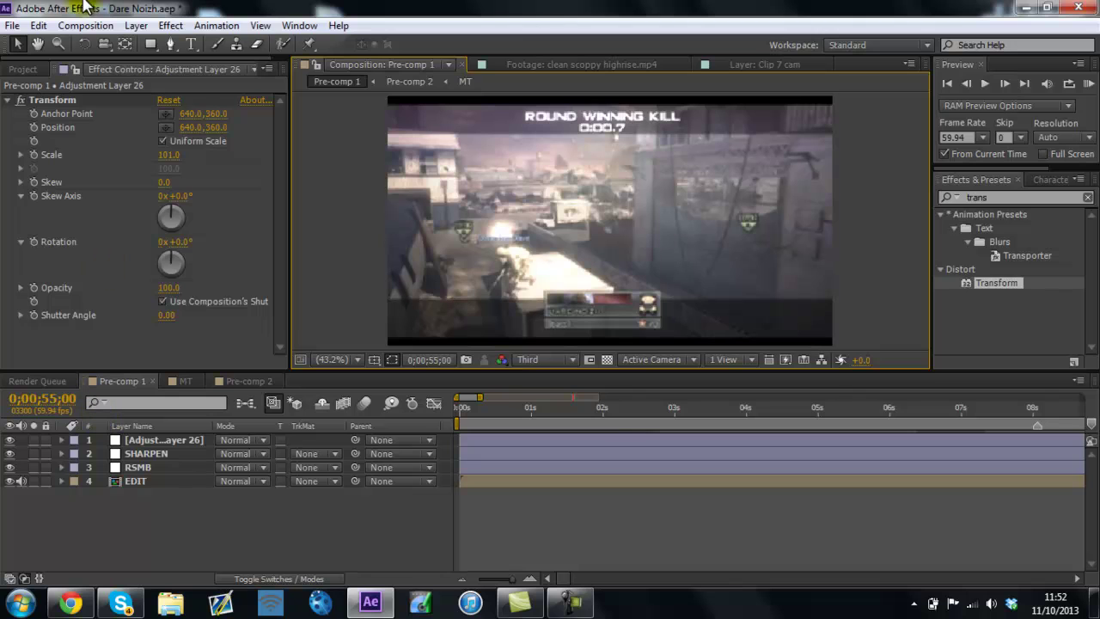
# Step: Add Pre-comp 1 to the render queue using the 29.97FPS render settings template
pyautogui.click(85, 25)
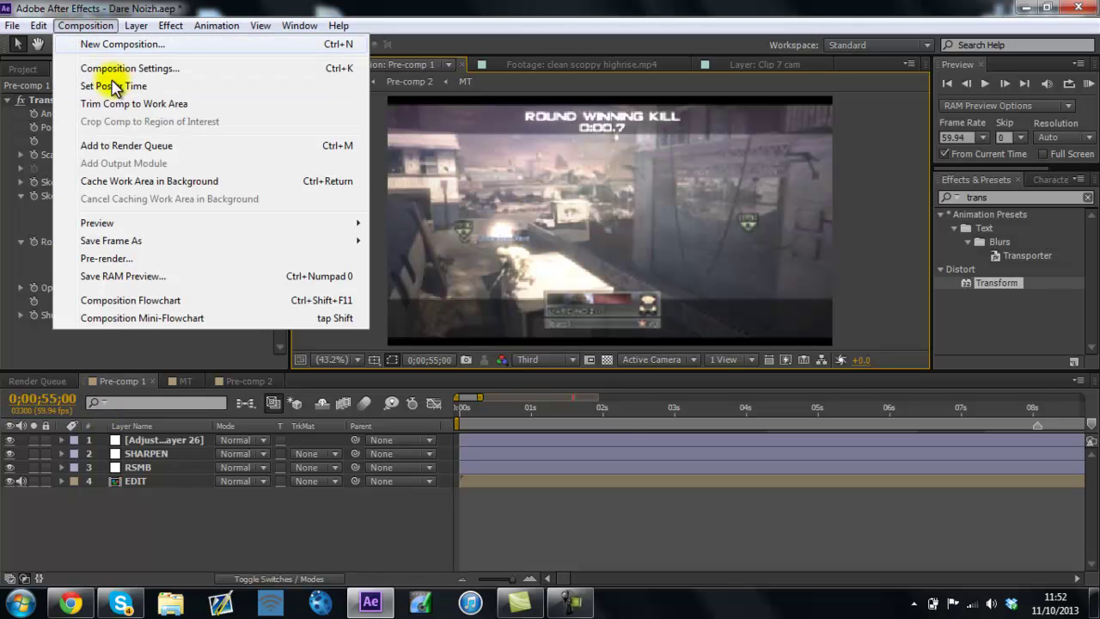
pyautogui.click(141, 146)
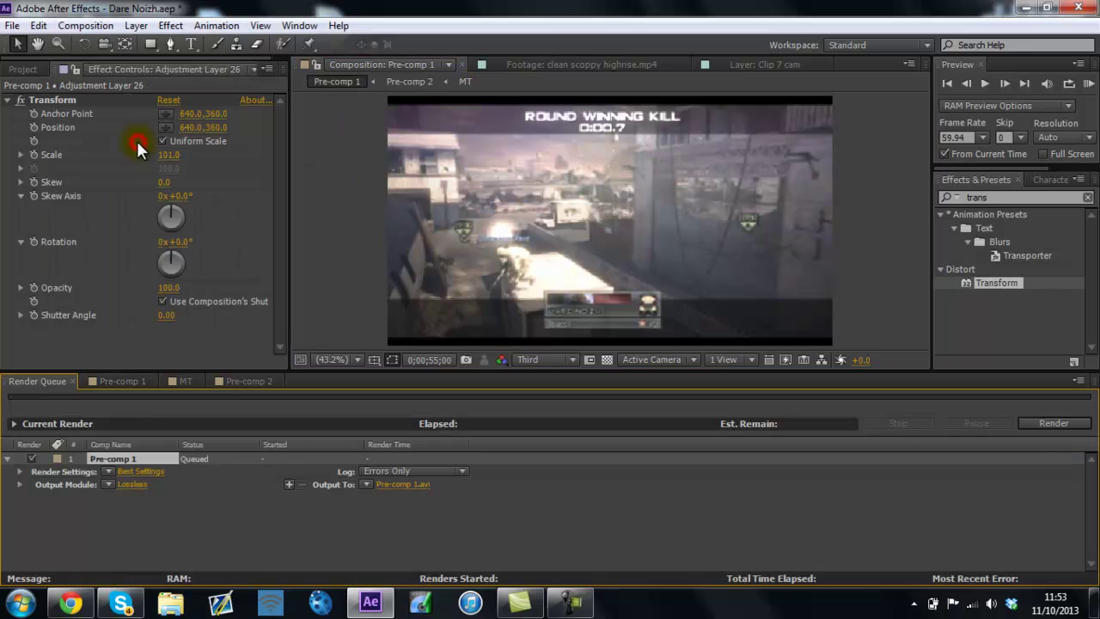
pyautogui.click(106, 469)
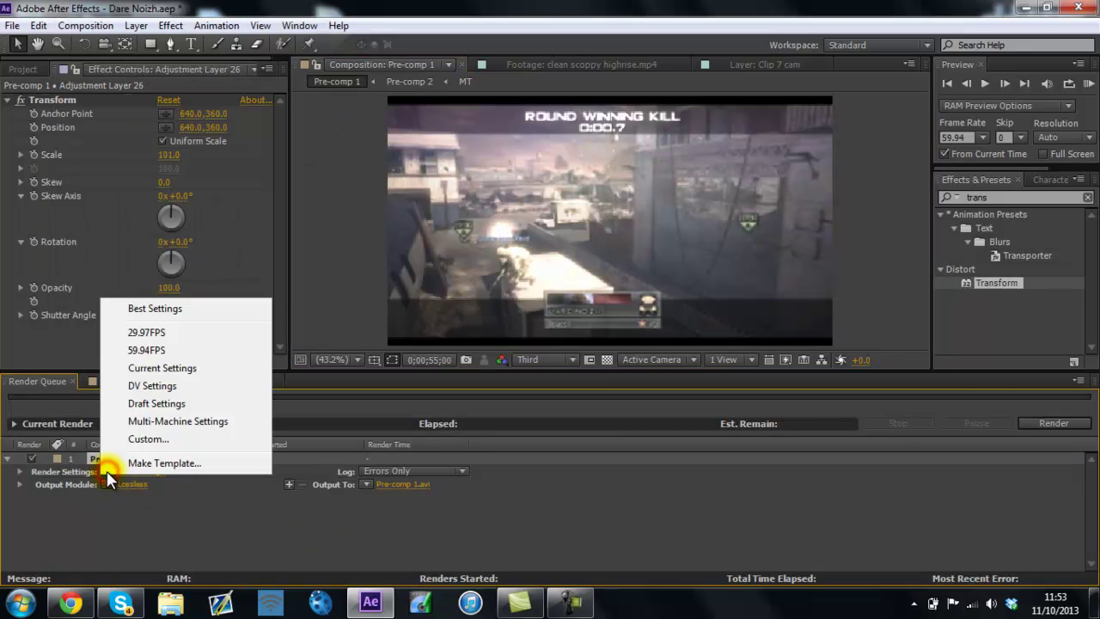
pyautogui.click(158, 331)
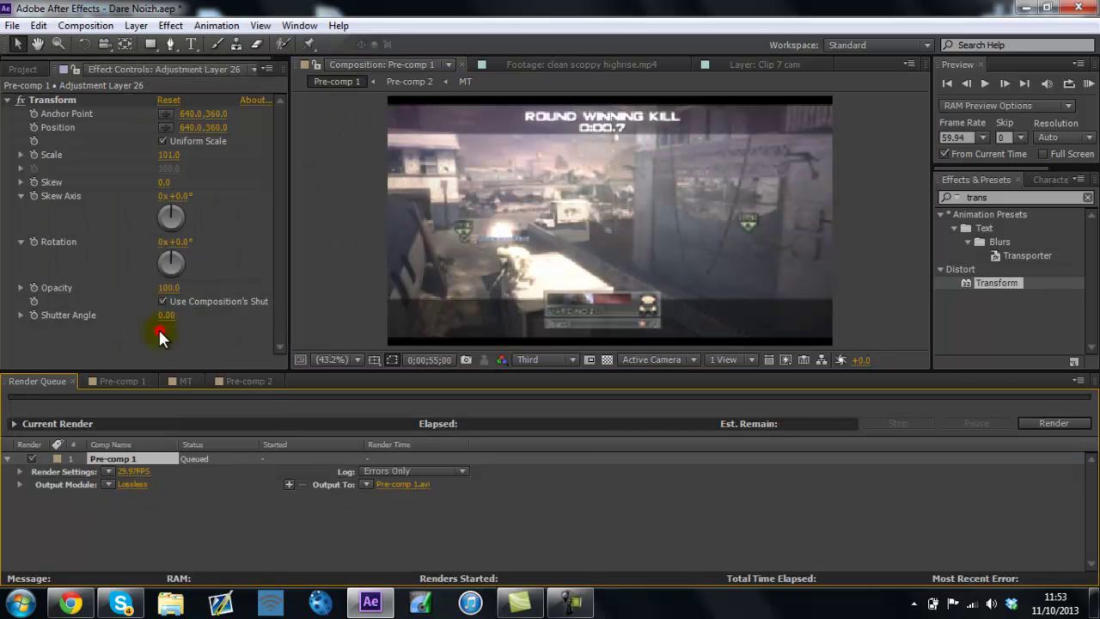
pyautogui.click(135, 472)
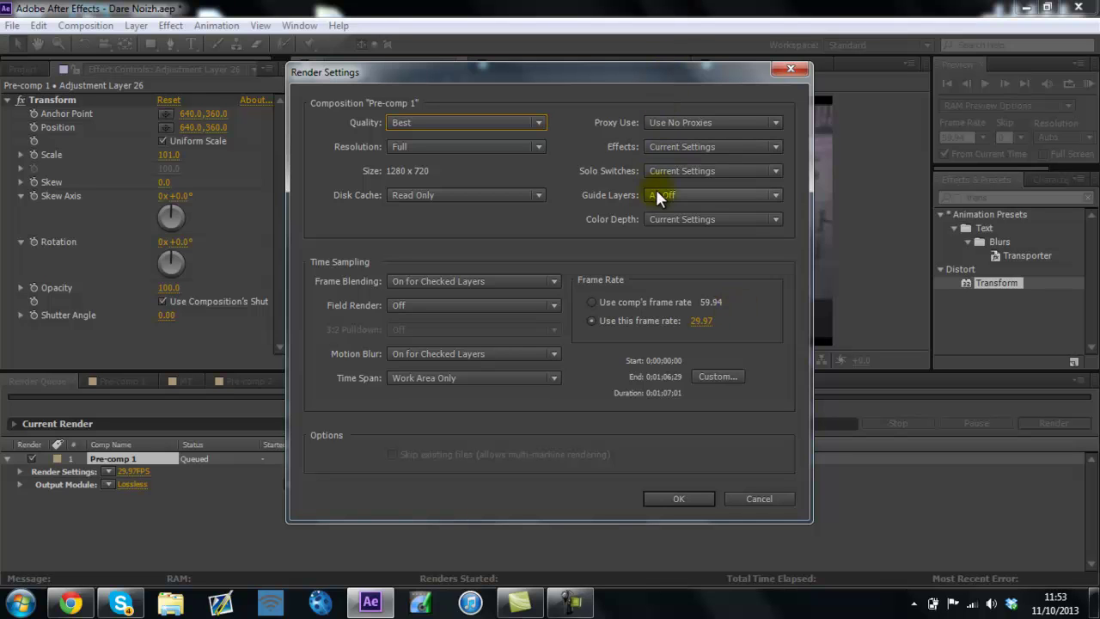
# Step: Confirm the 29.97 fps settings and use the HIGH QUALITY RENDER output module with H.264 format
pyautogui.click(689, 495)
pyautogui.click(120, 485)
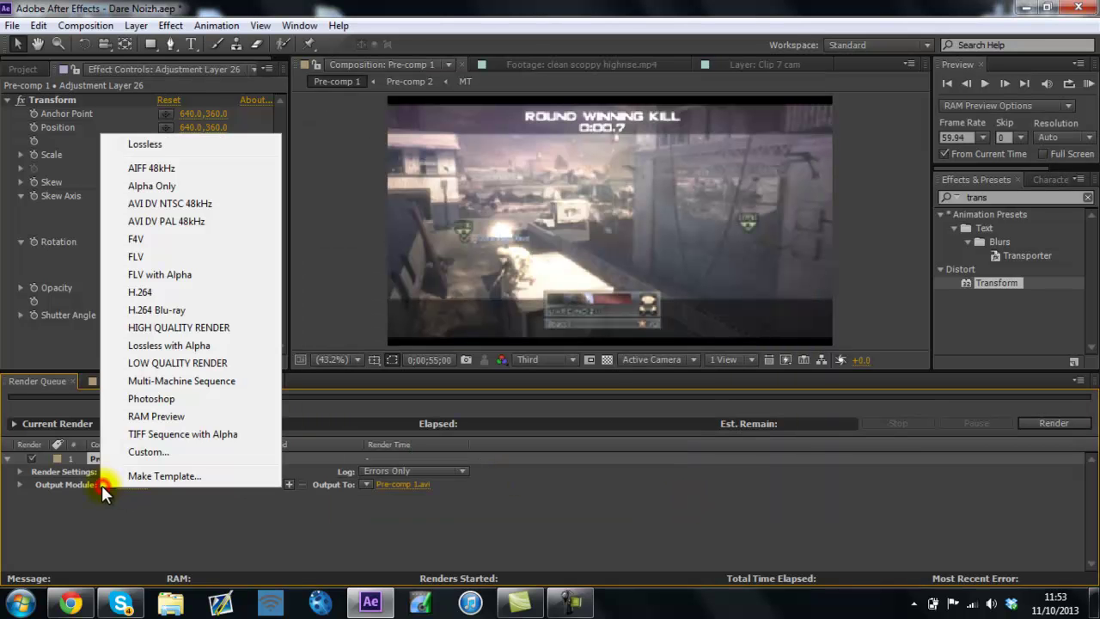
pyautogui.click(184, 328)
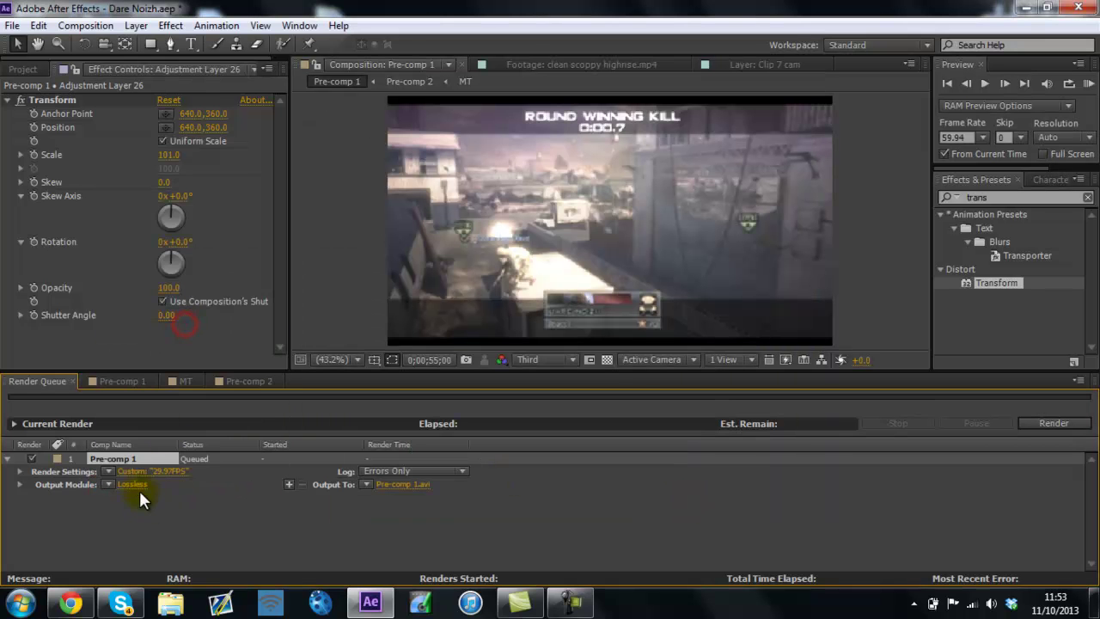
pyautogui.click(138, 484)
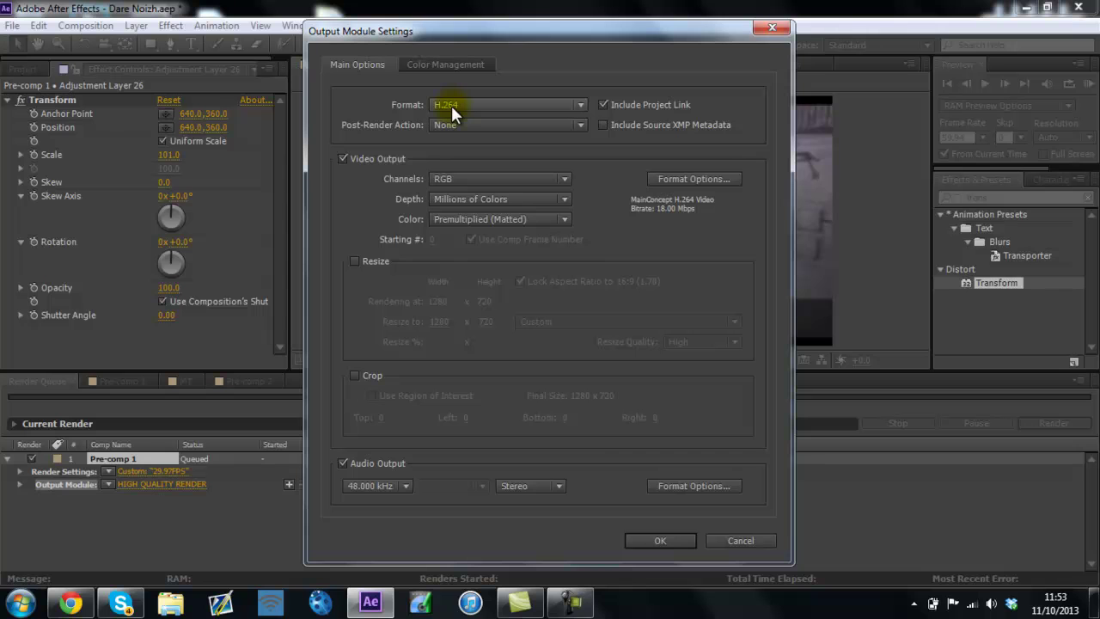
pyautogui.click(453, 103)
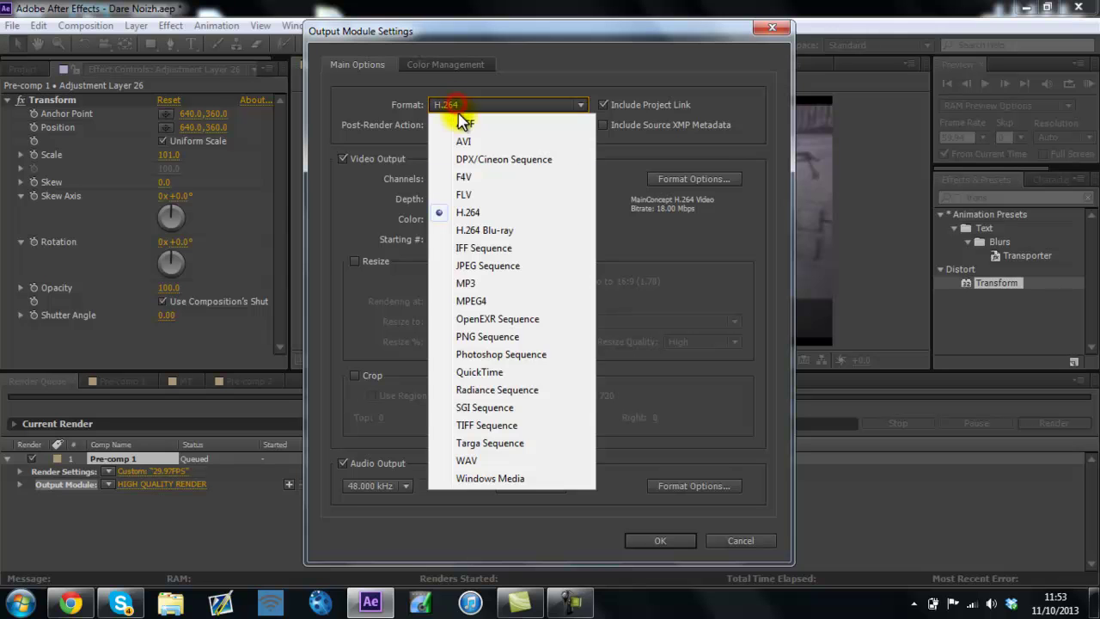
pyautogui.click(473, 219)
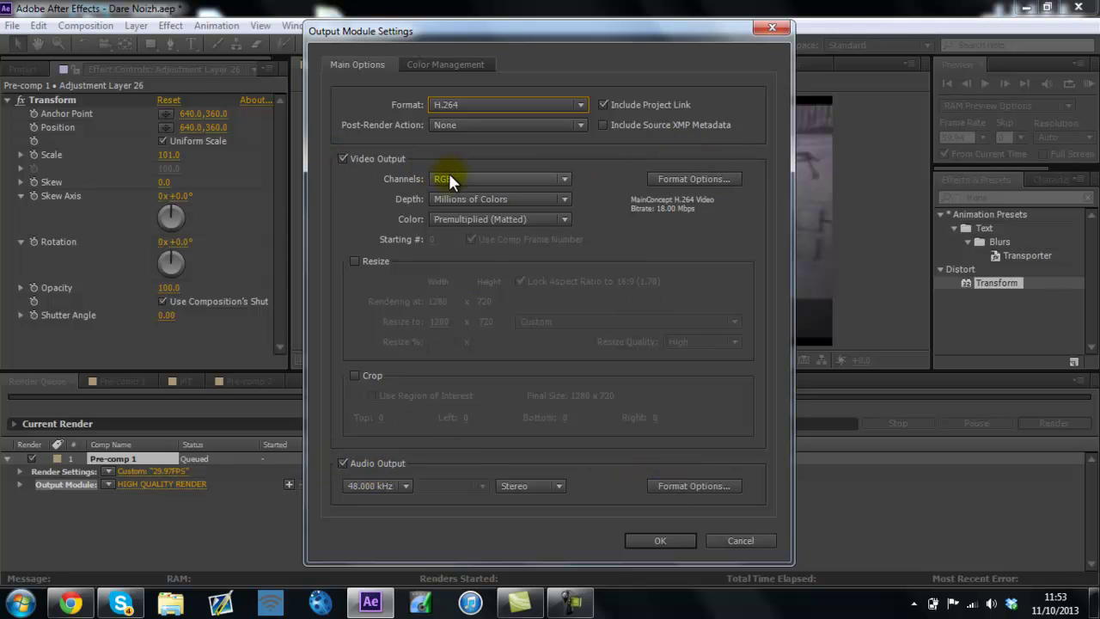
# Step: Keep H.264 Level 5.1 and try out target bitrate values in the format options
pyautogui.click(654, 180)
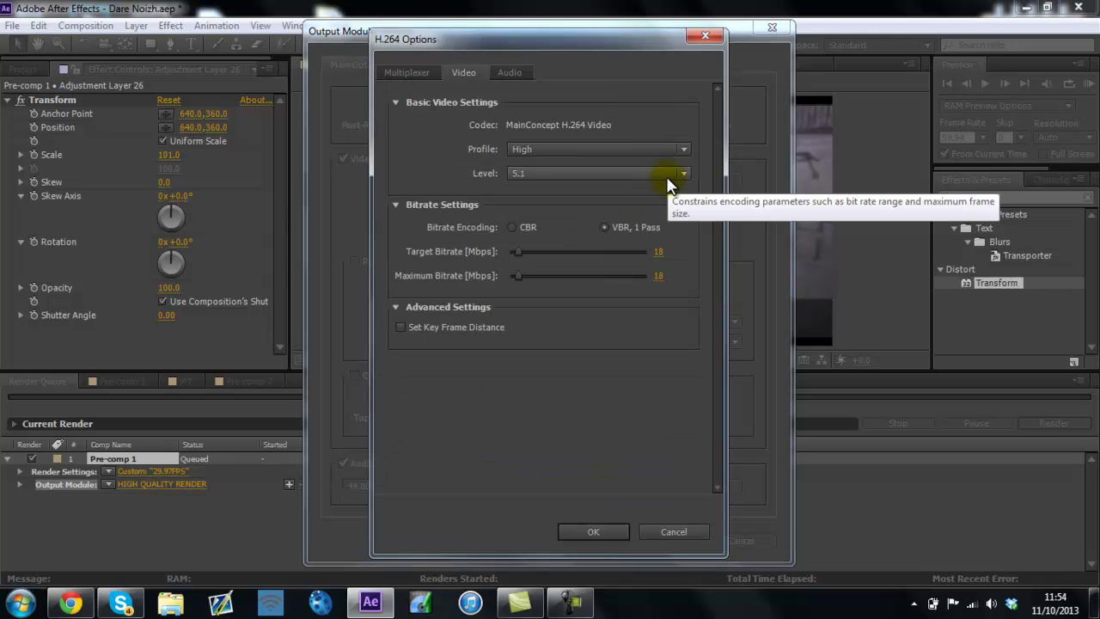
pyautogui.click(550, 173)
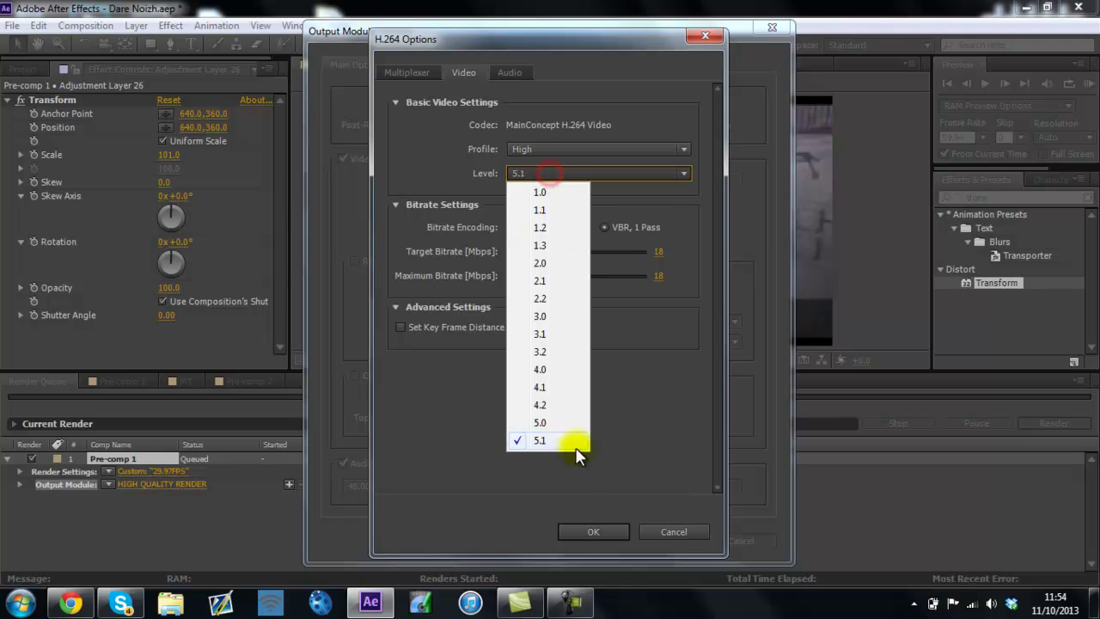
pyautogui.click(618, 379)
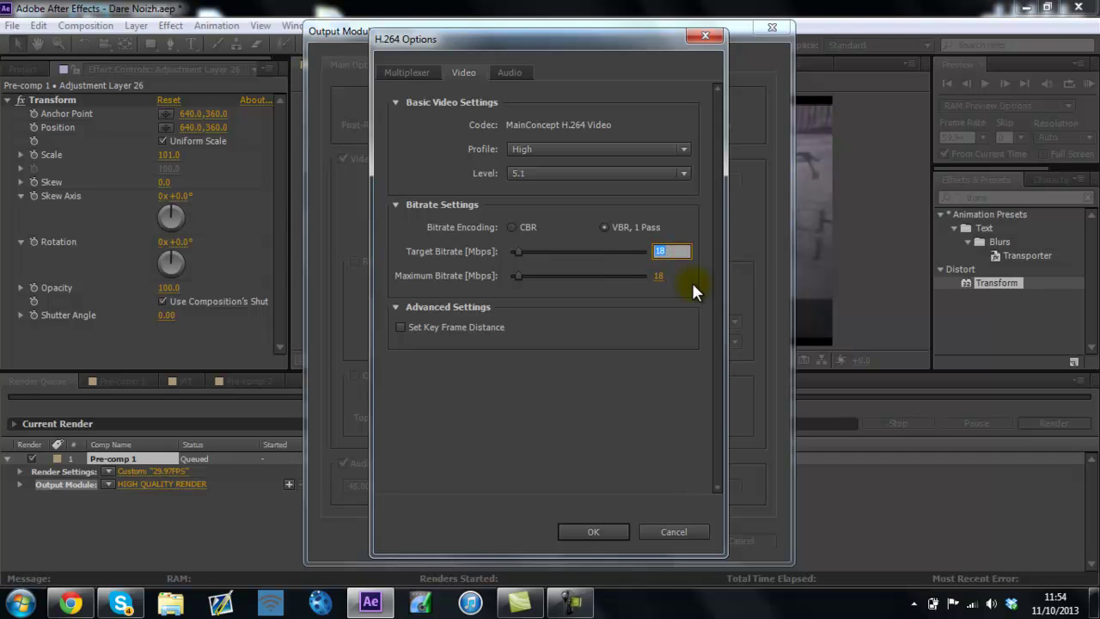
pyautogui.press('Return')
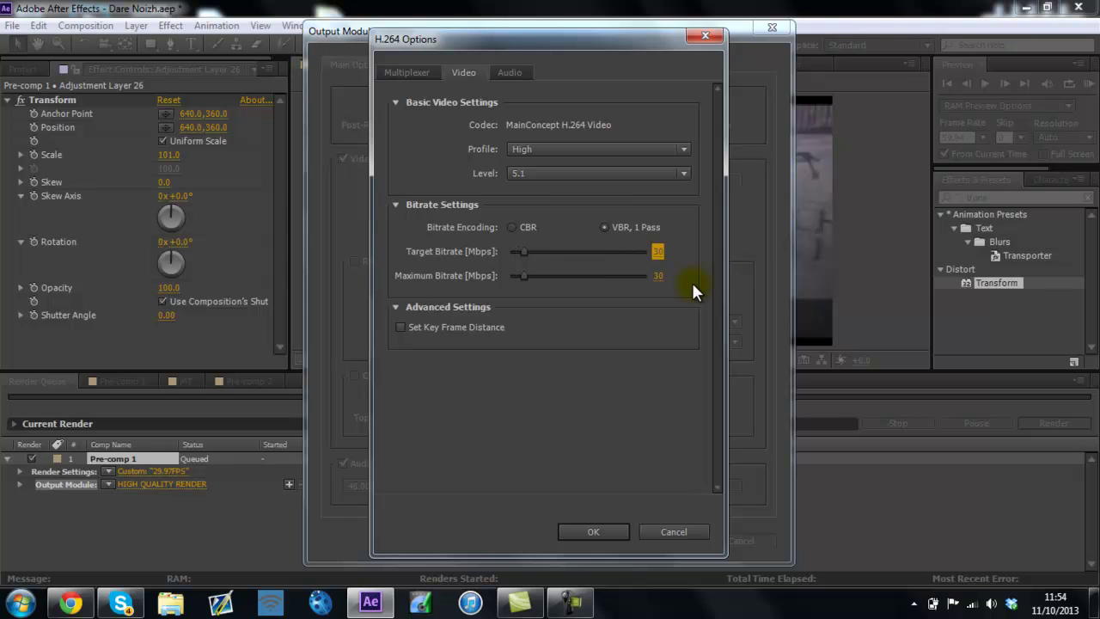
pyautogui.click(673, 314)
pyautogui.moveTo(527, 255); pyautogui.dragTo(557, 252)
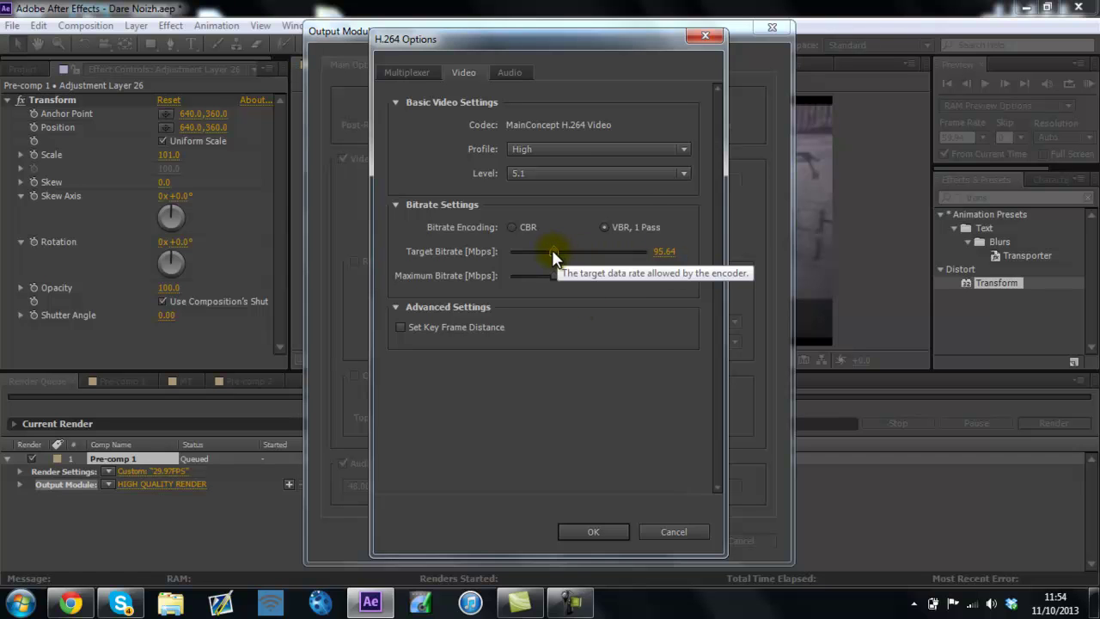
pyautogui.moveTo(551, 250); pyautogui.dragTo(525, 250)
# Step: Set both the target and maximum bitrate to 22 Mbps
pyautogui.click(669, 252)
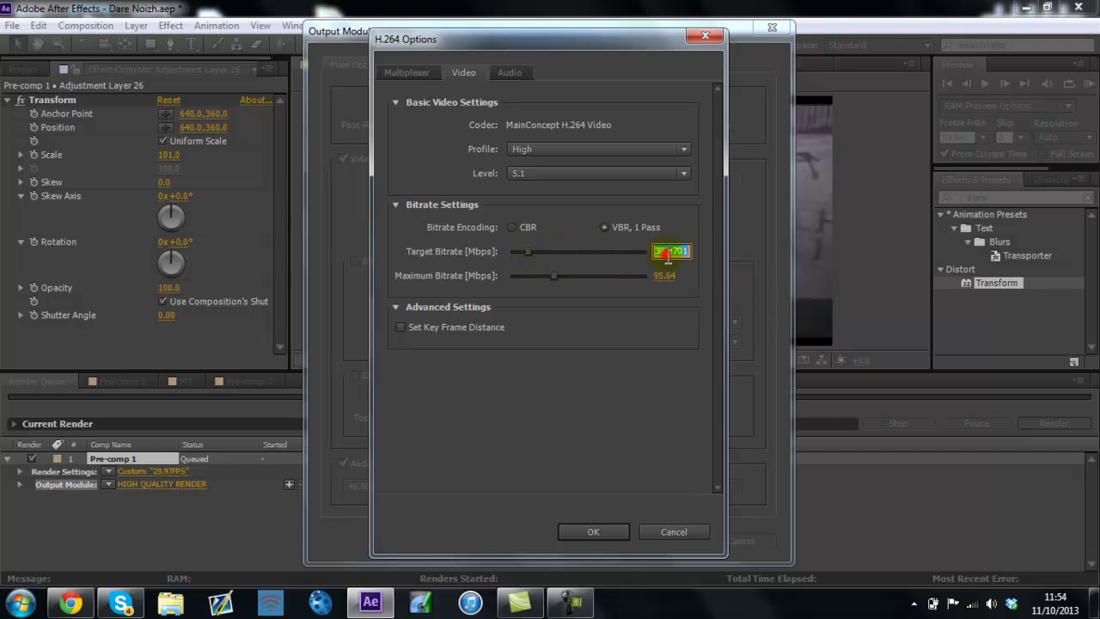
pyautogui.write('22')
pyautogui.press('Return')
pyautogui.click(659, 276)
pyautogui.write('22')
pyautogui.press('Return')
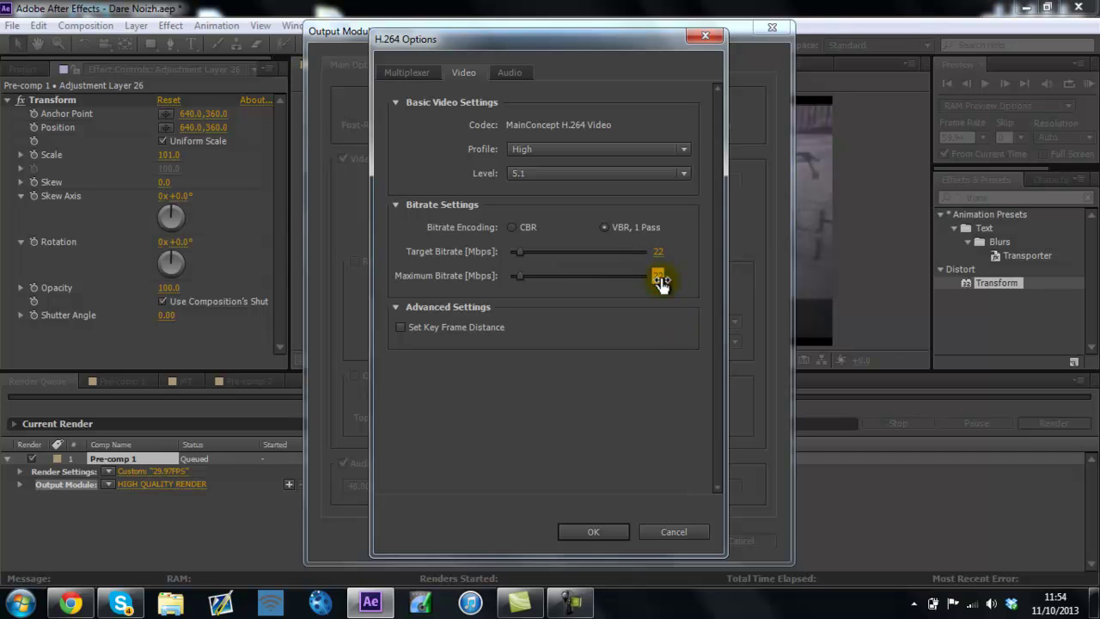
pyautogui.click(678, 379)
pyautogui.click(607, 531)
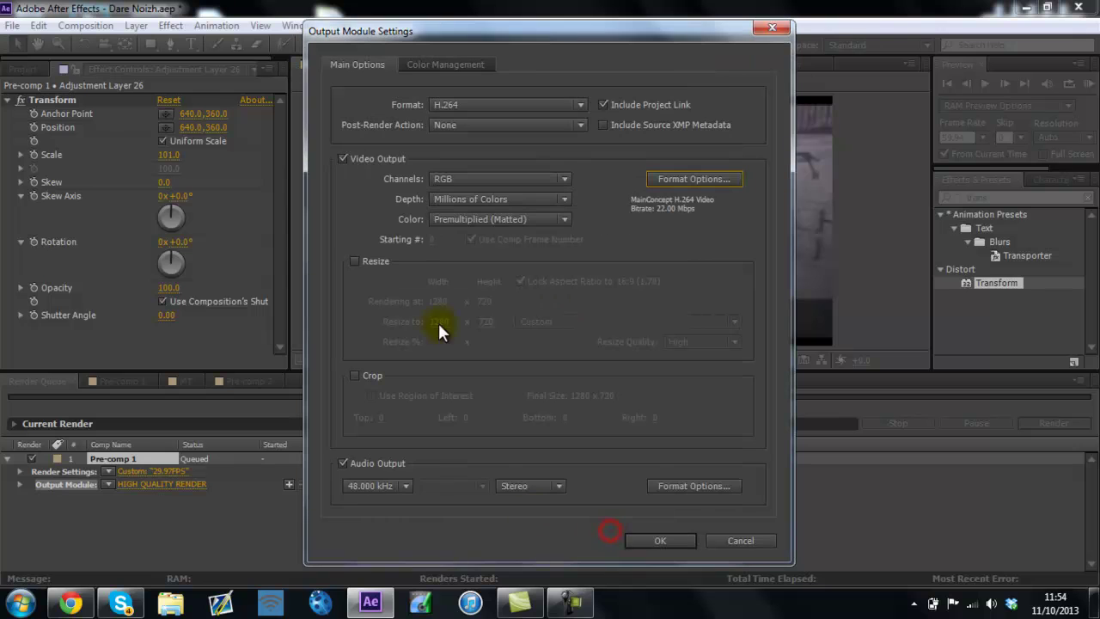
pyautogui.click(710, 486)
pyautogui.click(487, 256)
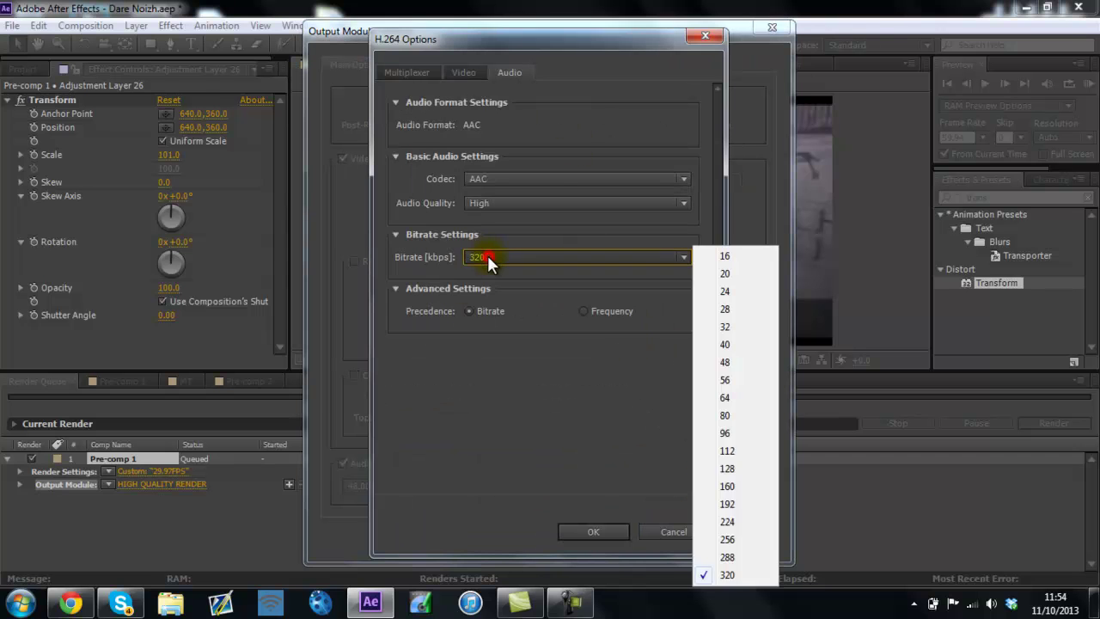
pyautogui.click(587, 440)
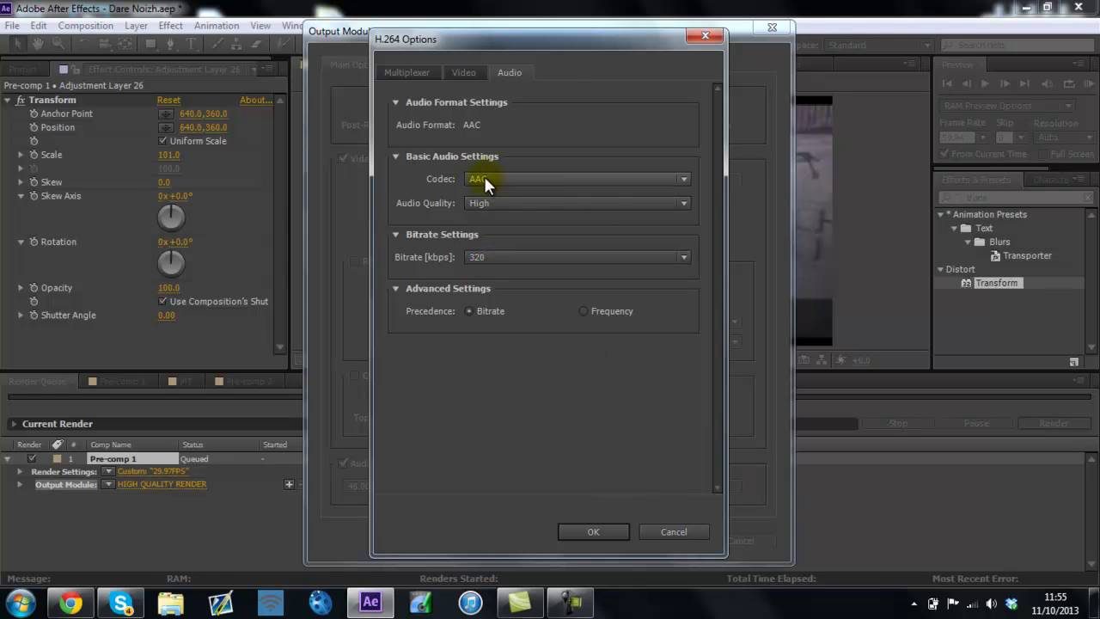
pyautogui.click(503, 203)
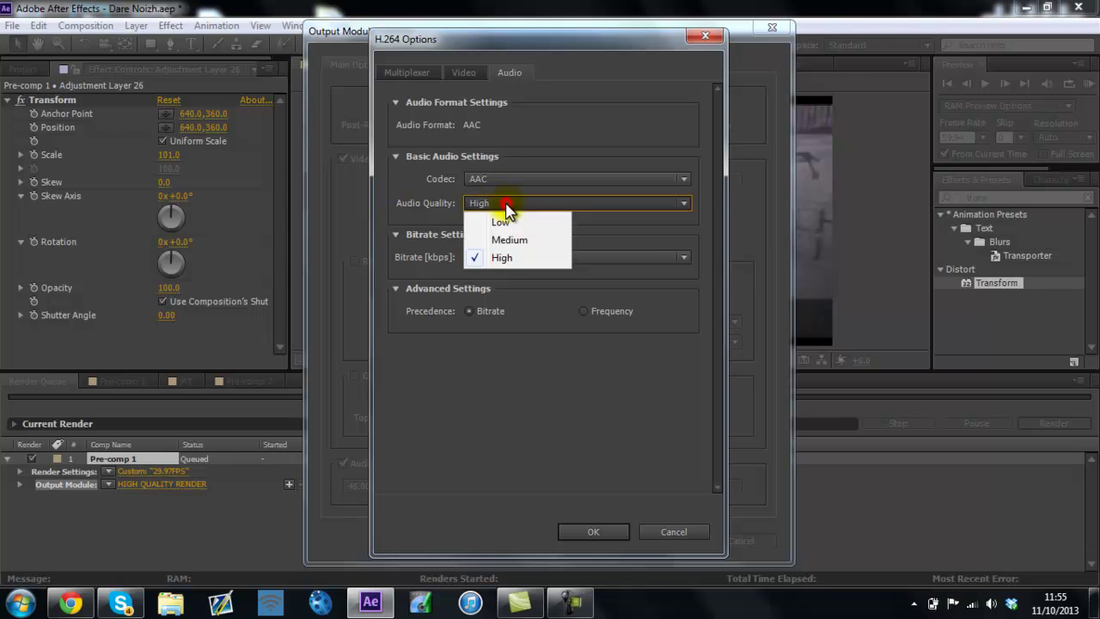
pyautogui.click(506, 353)
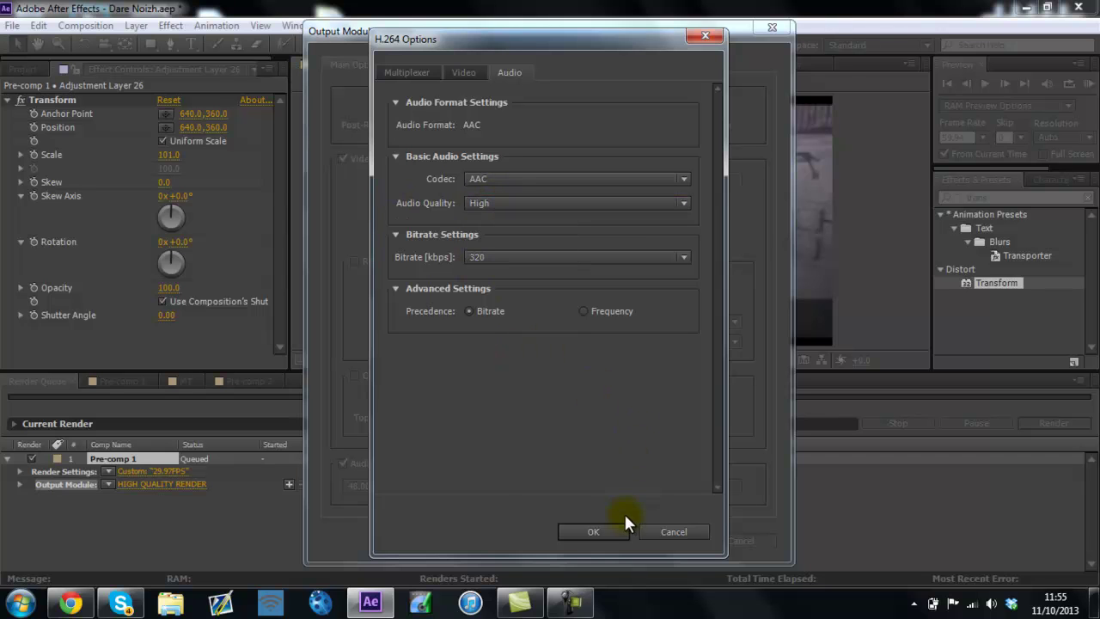
pyautogui.click(605, 533)
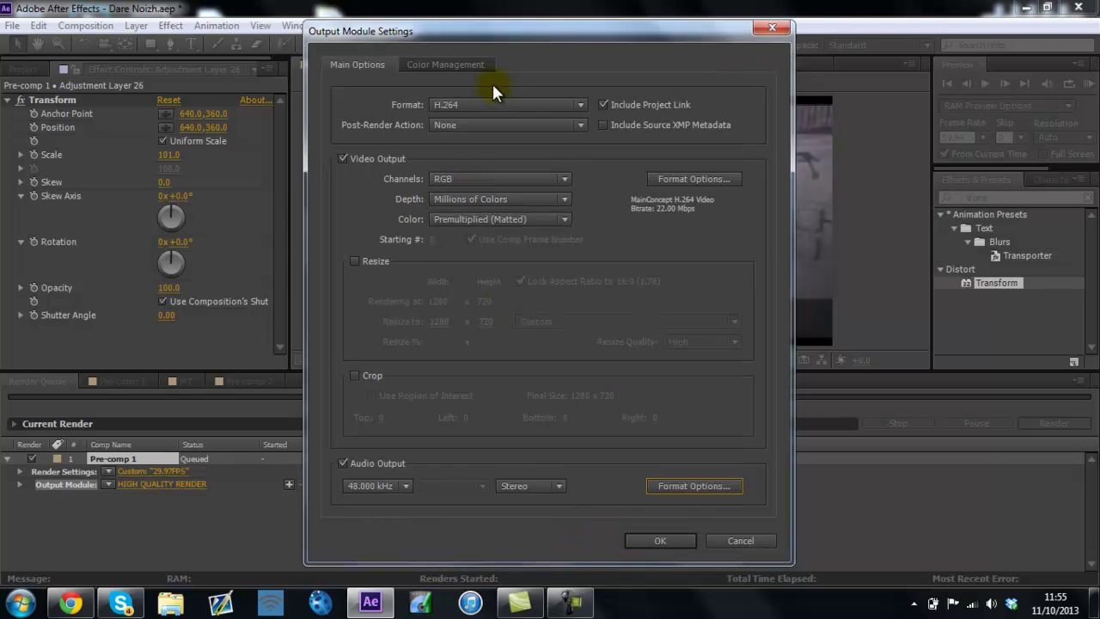
# Step: Confirm the output module settings and check the output destination Pre-comp 1.mp4
pyautogui.click(676, 542)
pyautogui.click(403, 484)
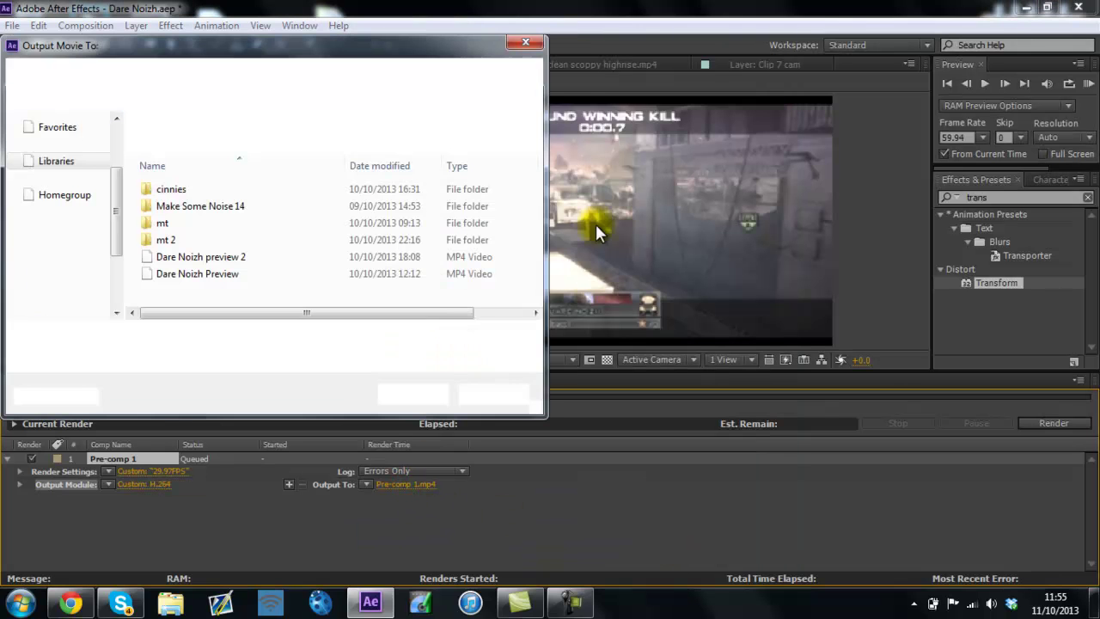
pyautogui.click(525, 40)
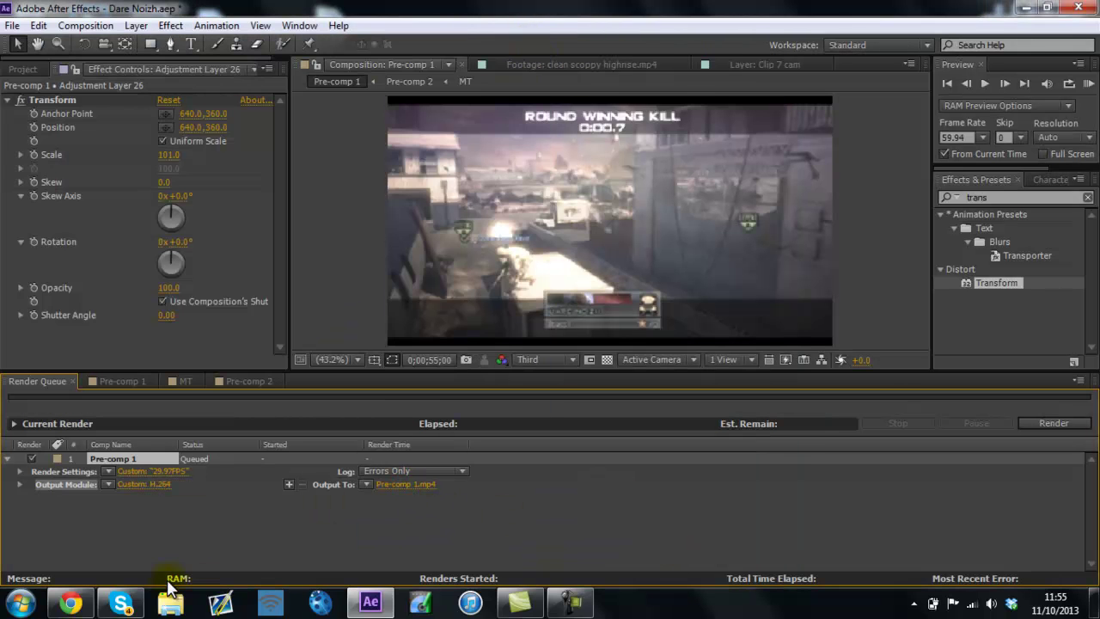